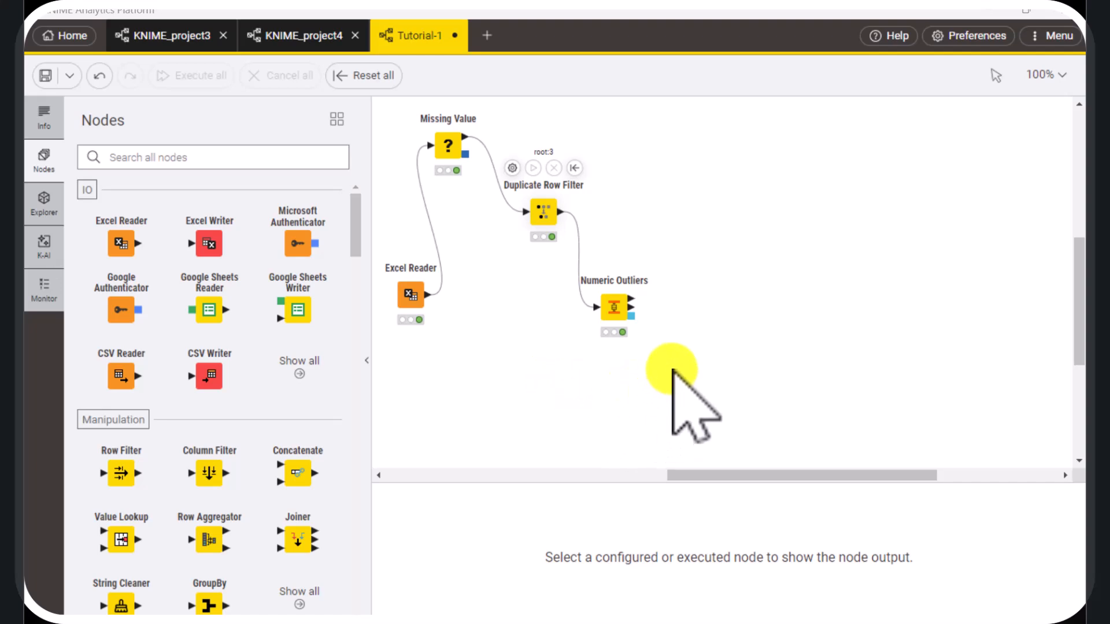
Add a Row Aggregator node connected to the first output of the Numeric Outliers node
mouse_move(639, 315)
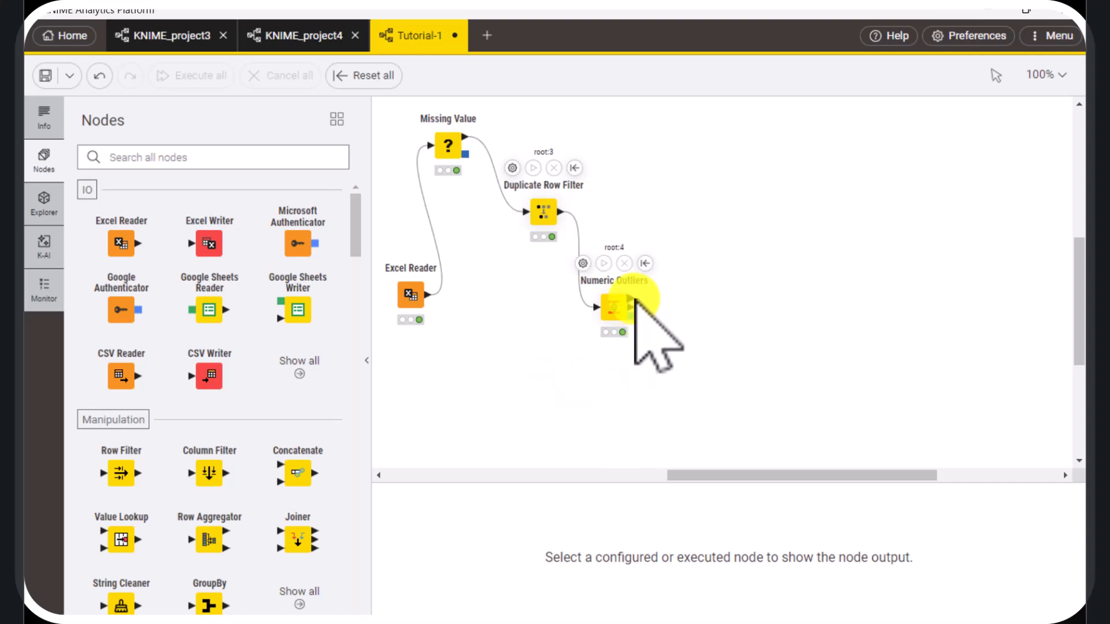
drag(634, 300, 694, 145)
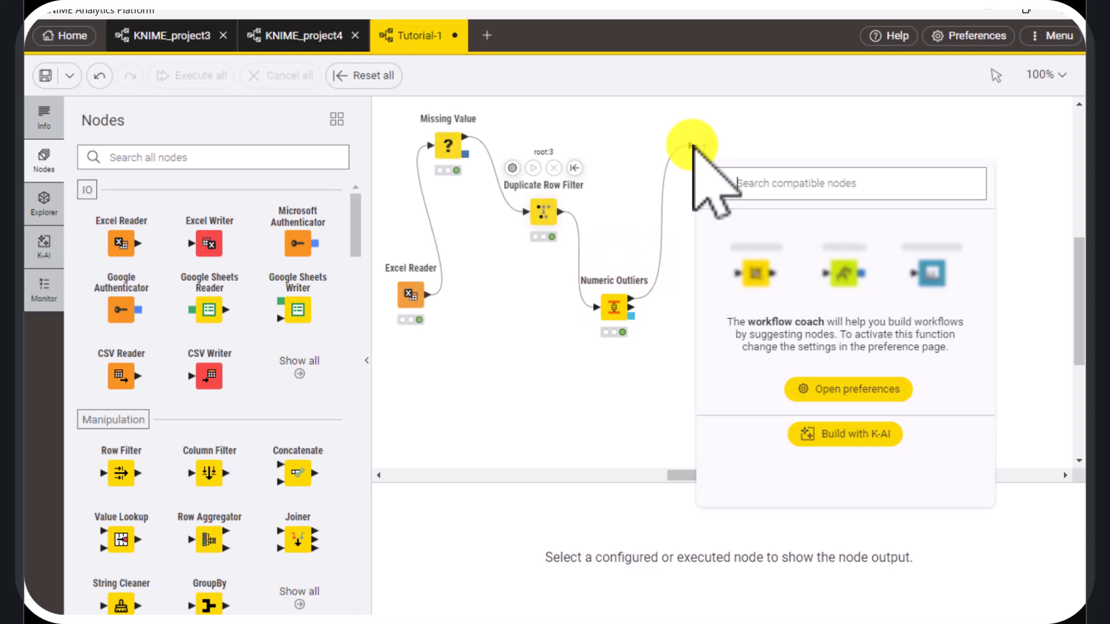
text(row)
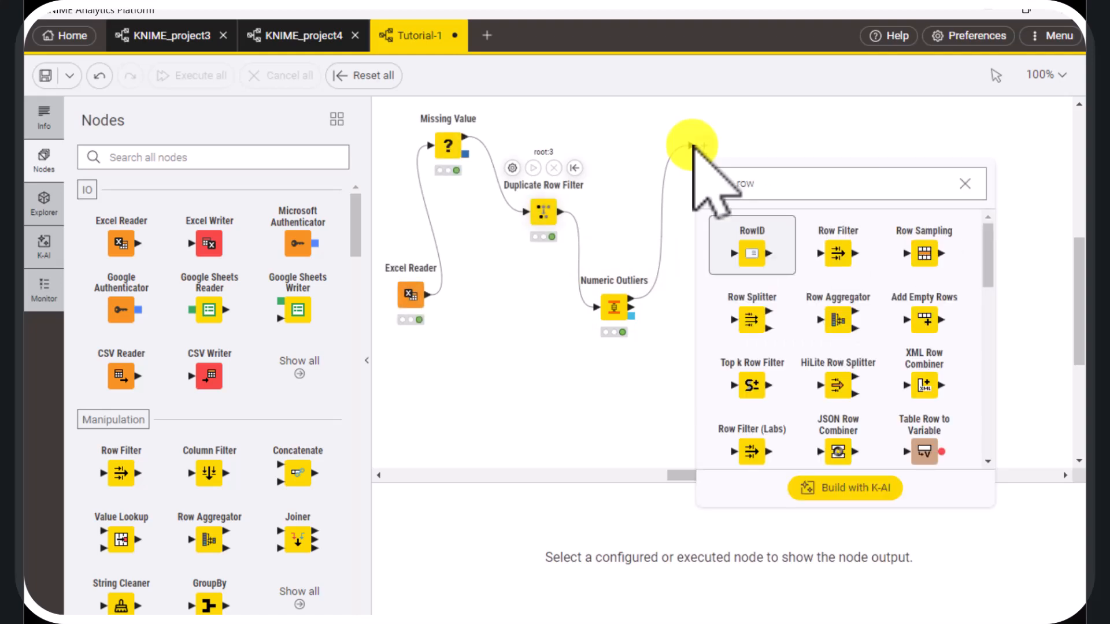
click(839, 318)
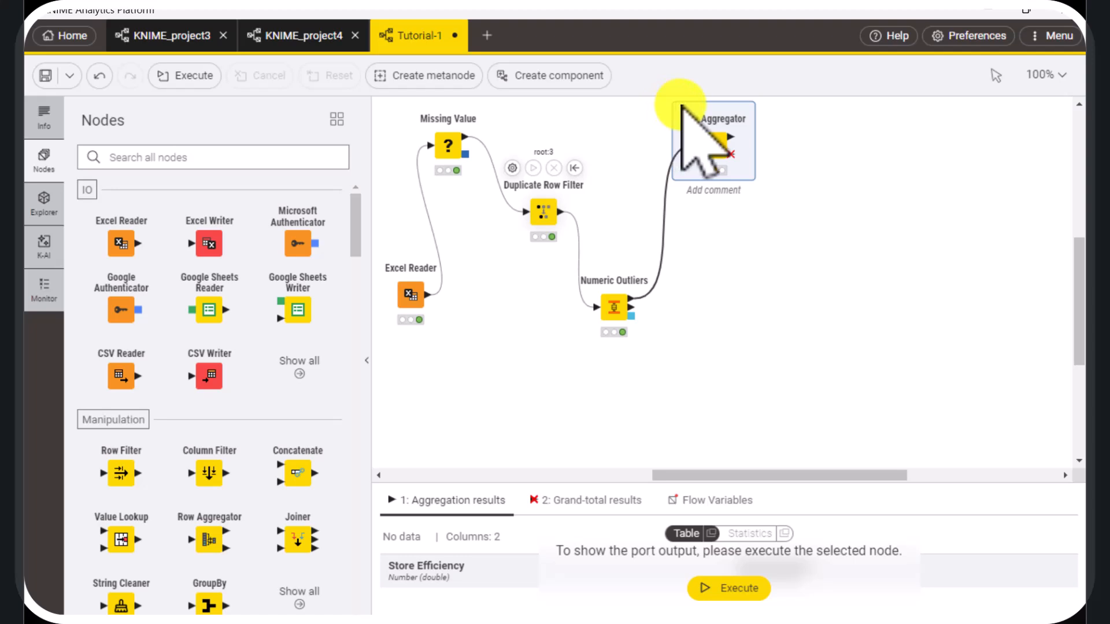
Configure the Row Aggregator with category column Category and Sum aggregation, excluding Store Efficiency so only Sales_Revenue is aggregated
double_click(700, 123)
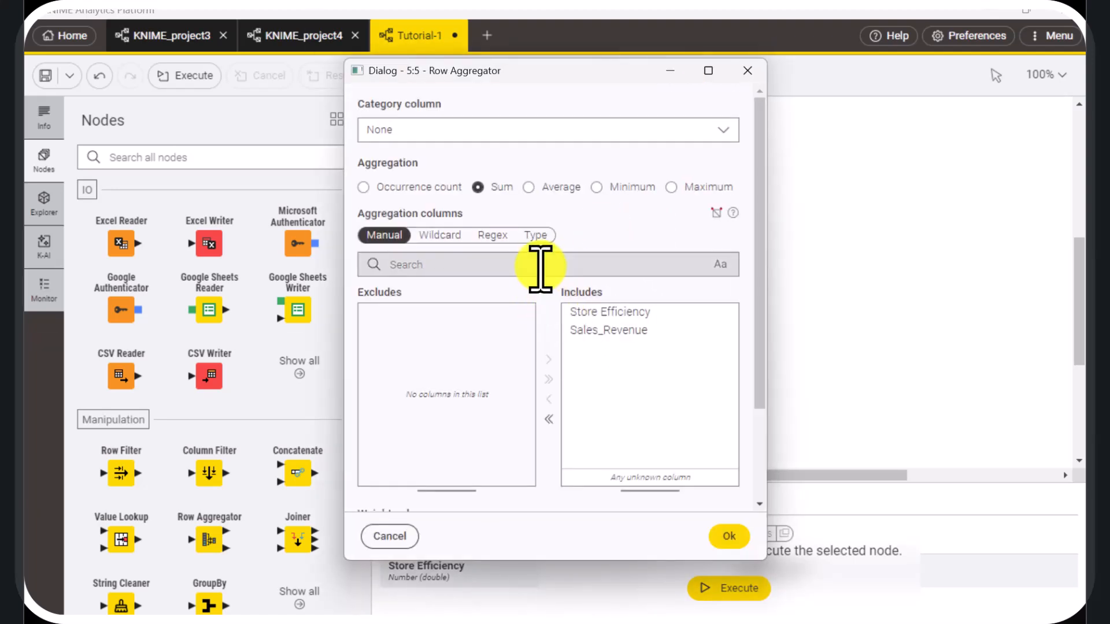
click(680, 129)
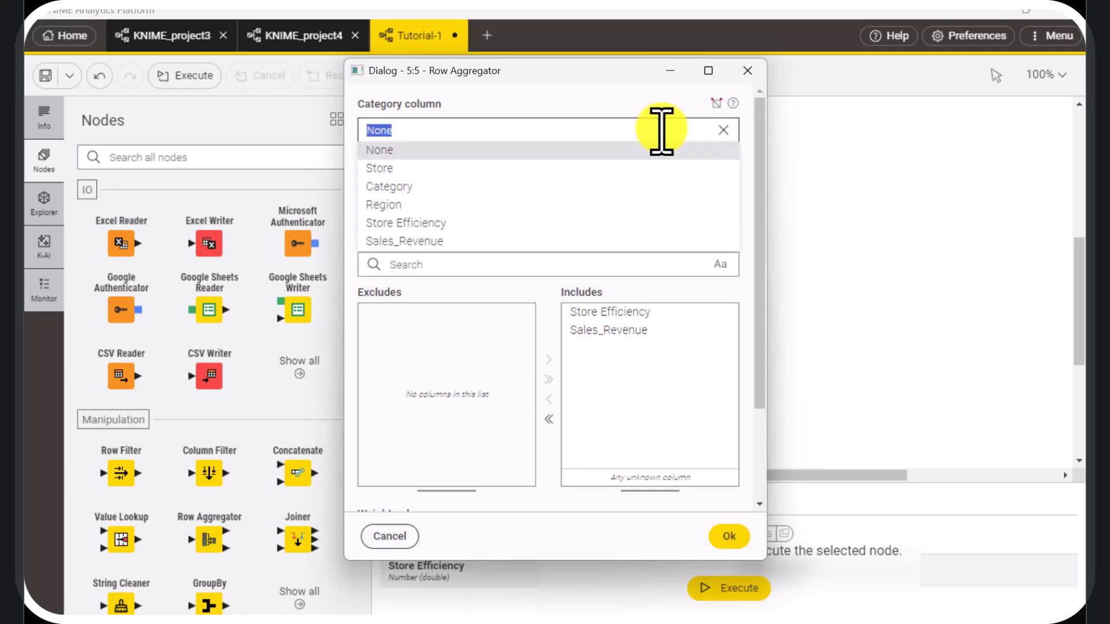
click(430, 187)
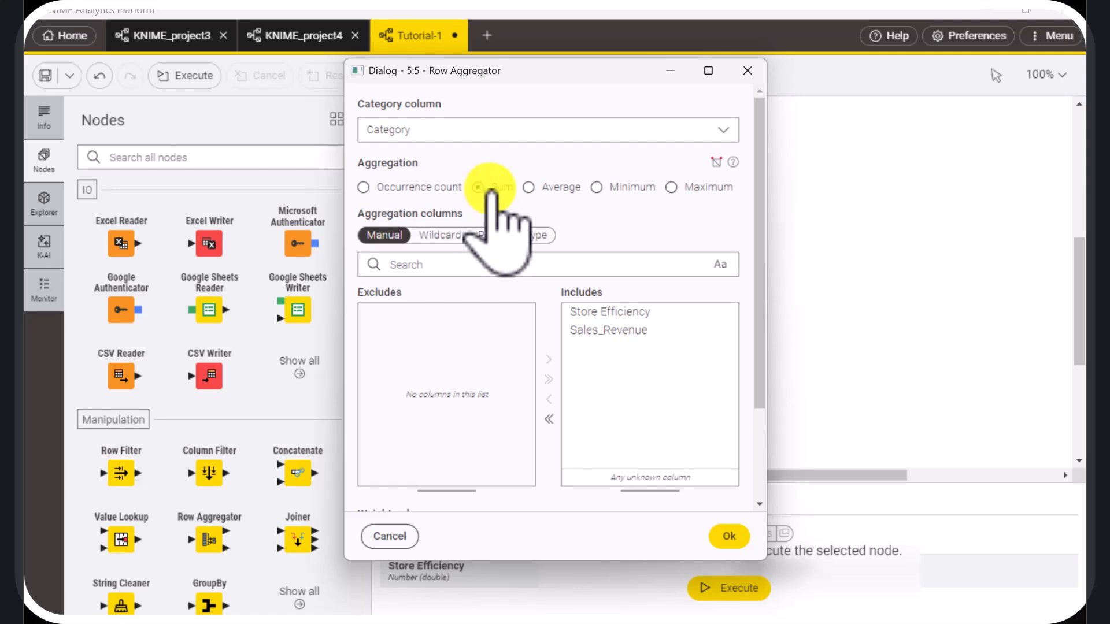
click(598, 328)
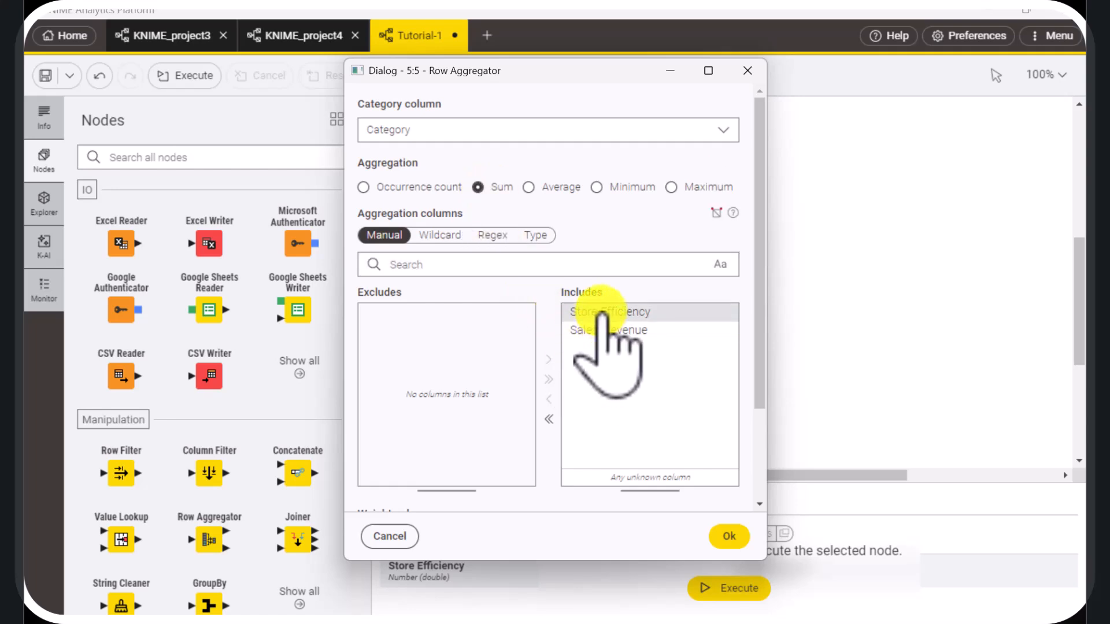
click(602, 312)
click(549, 397)
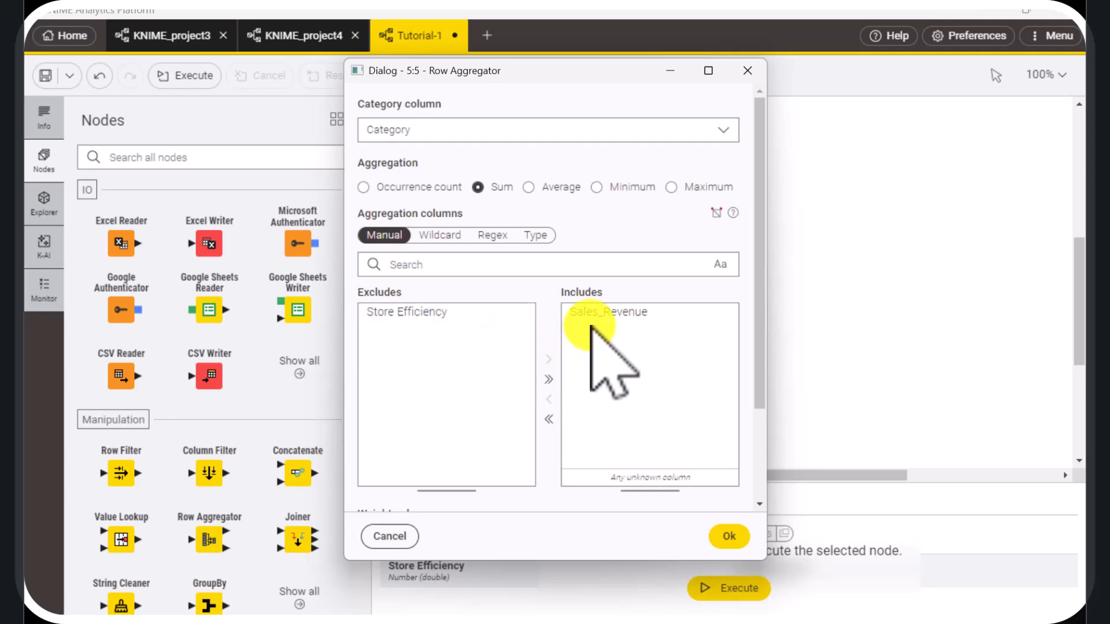
click(727, 535)
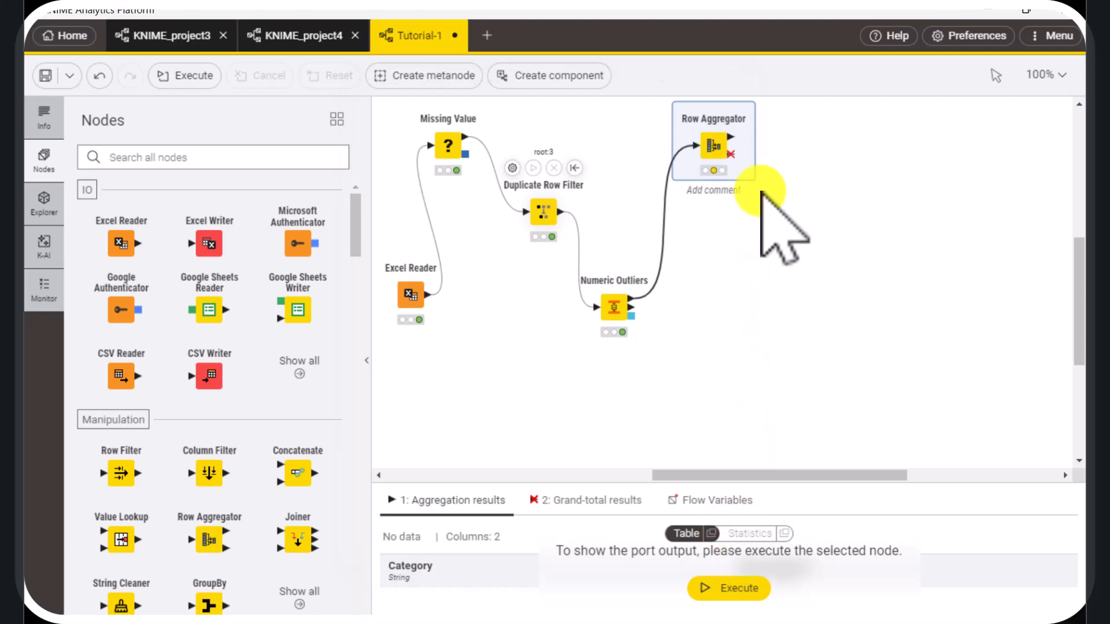
Execute the Row Aggregator and examine the Sales_Revenue totals per category in a separate table window, closing it when done
click(703, 103)
click(702, 533)
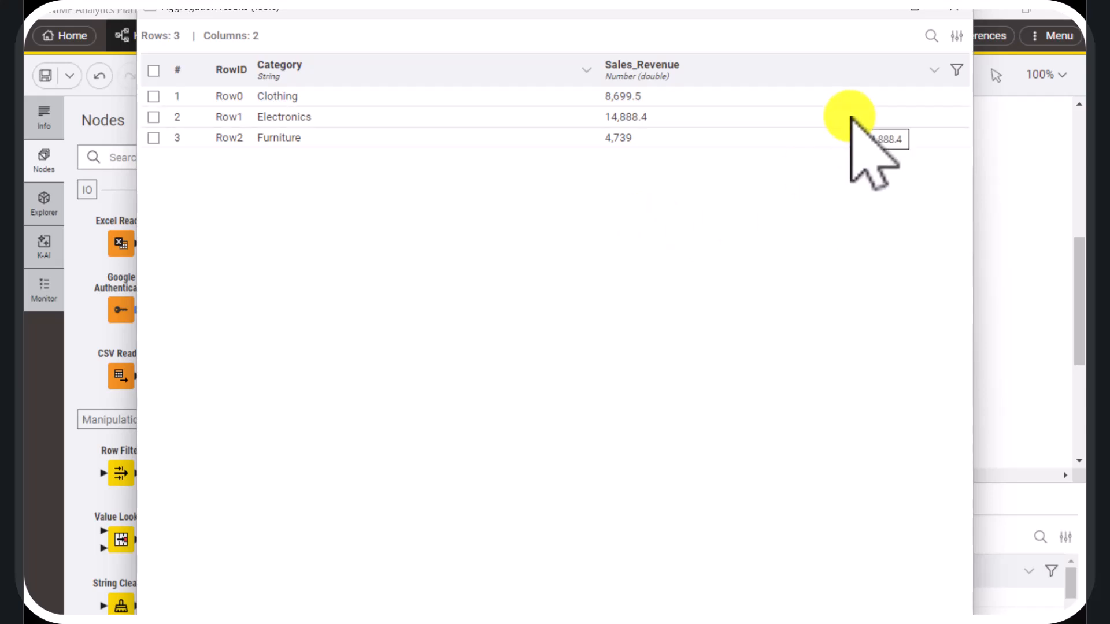
click(953, 12)
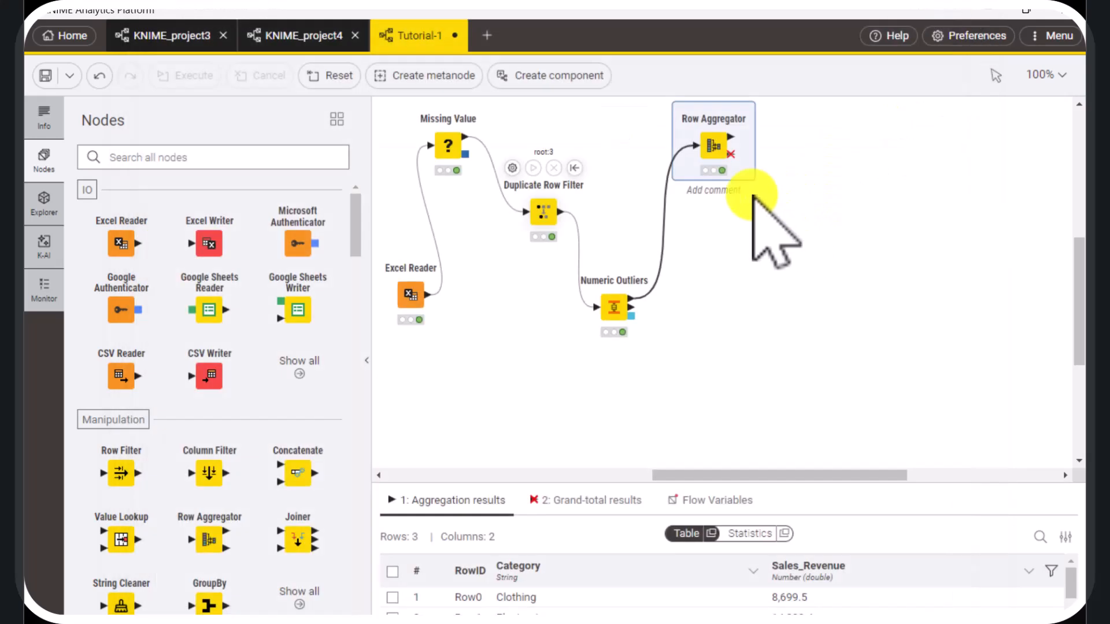
Reconfigure the Row Aggregator to category column Region and Average aggregation, with Store Efficiency as the only included column
click(683, 101)
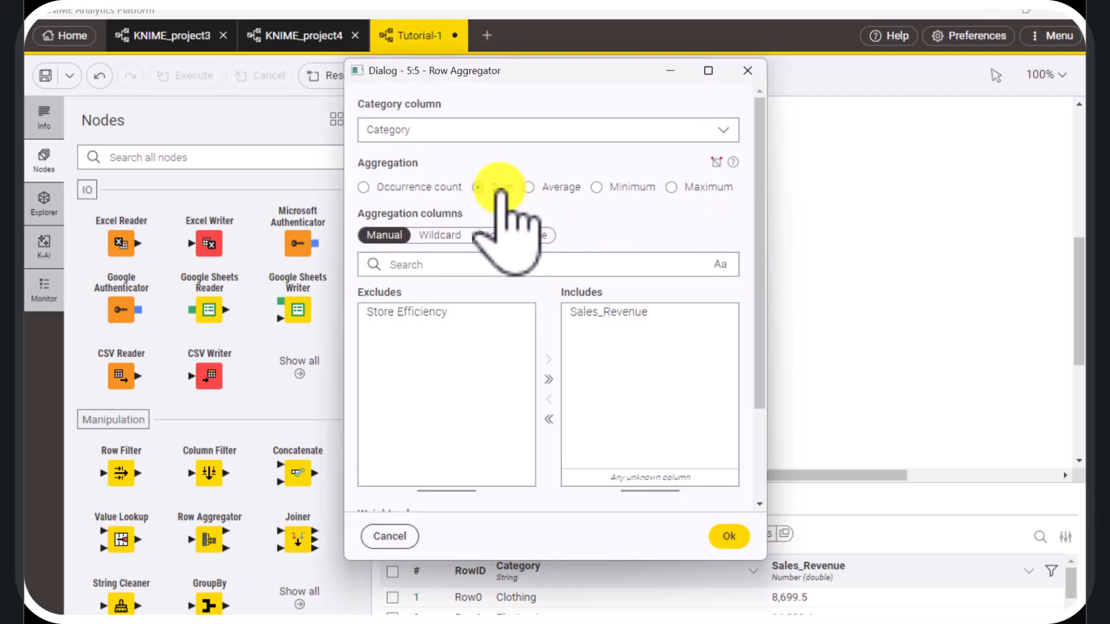
click(520, 134)
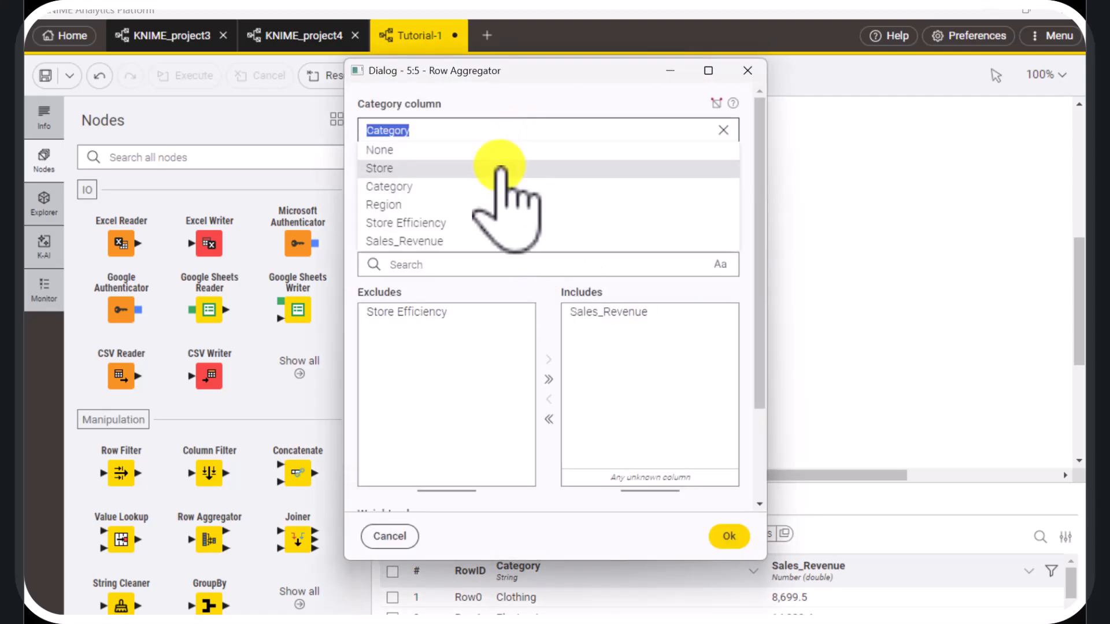
click(462, 205)
click(529, 188)
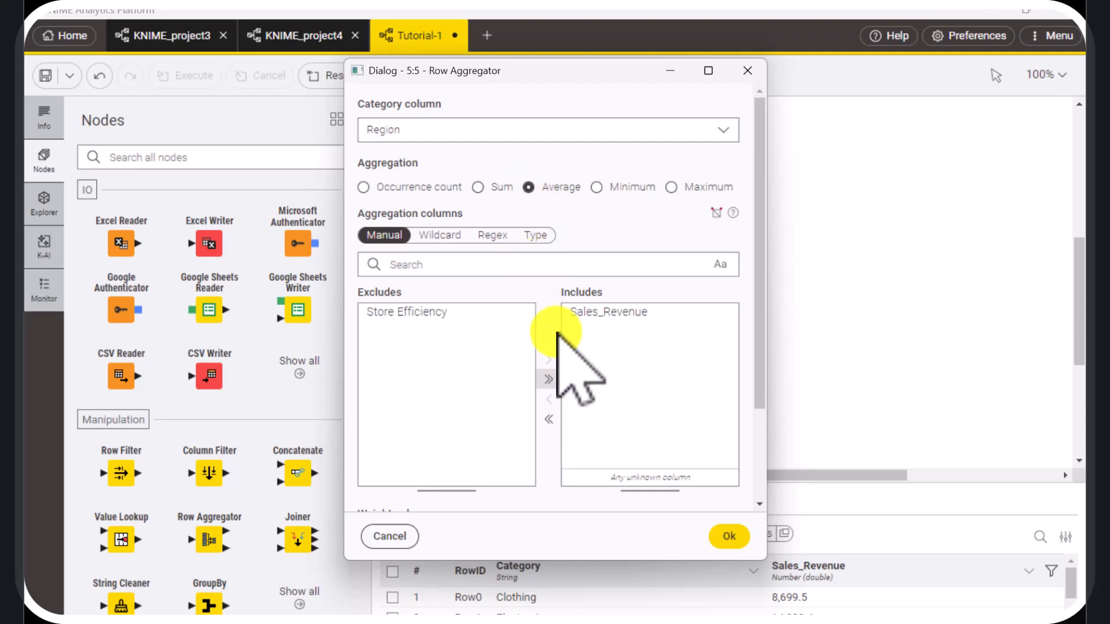
click(578, 312)
click(550, 397)
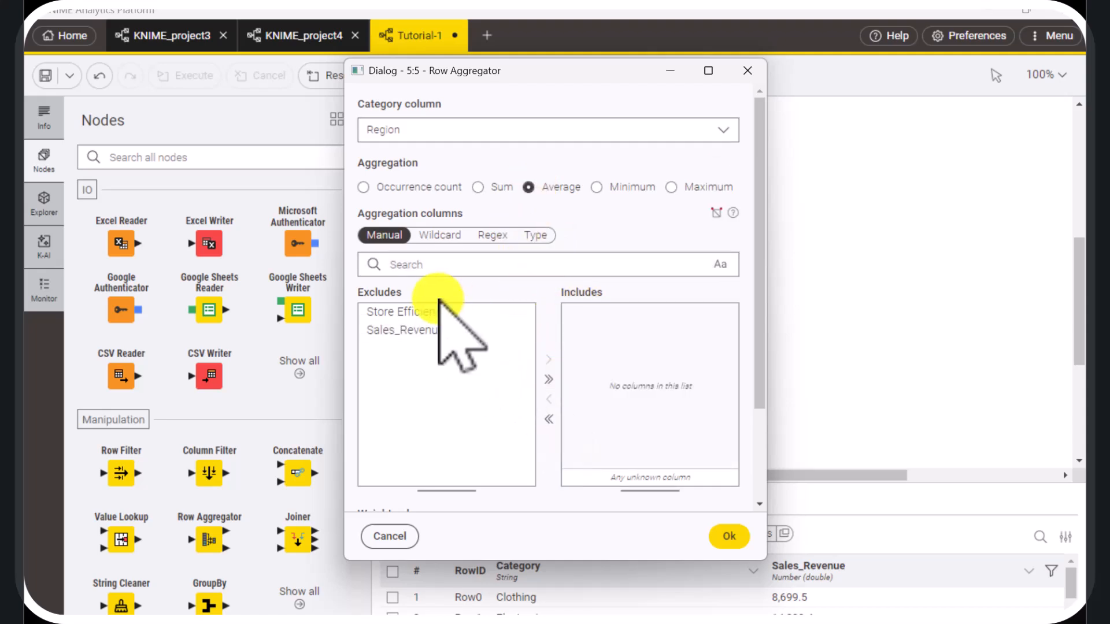
click(439, 312)
click(547, 360)
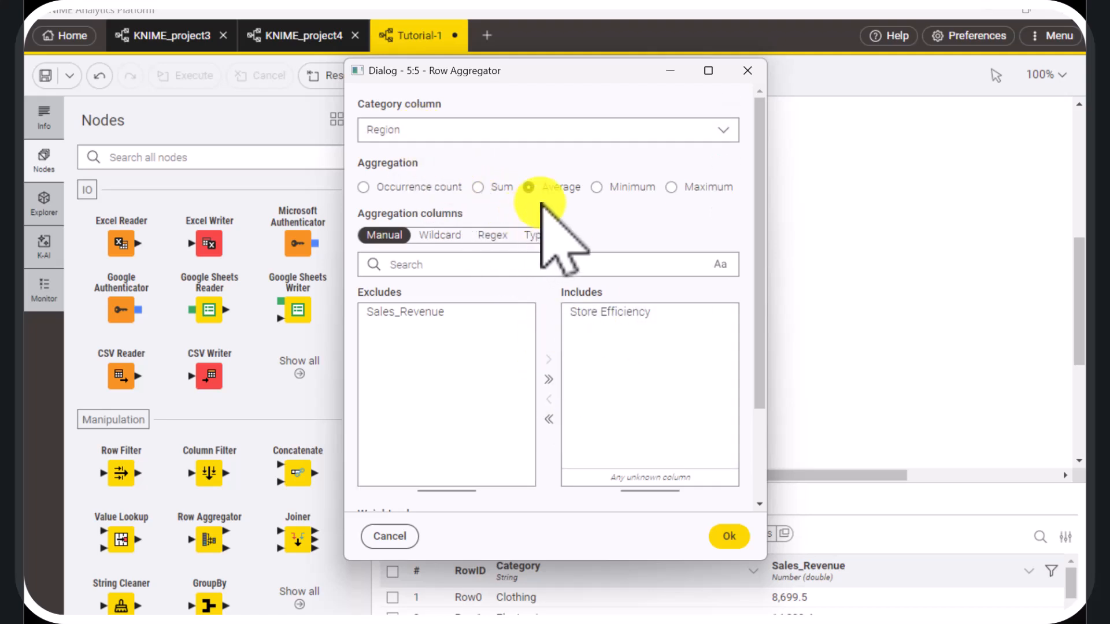
click(729, 536)
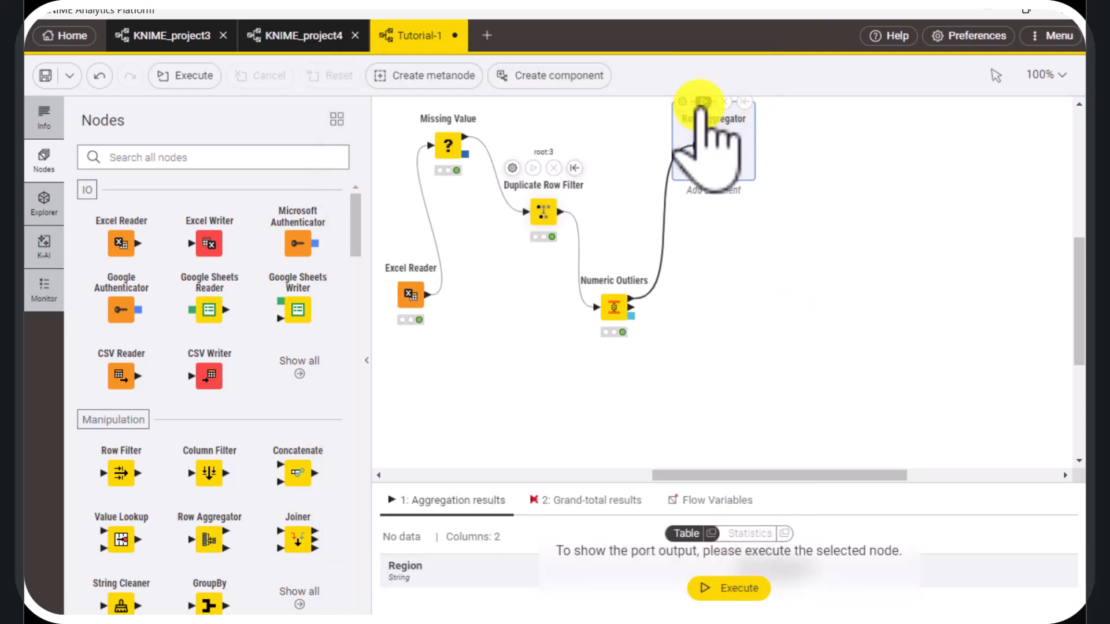
Execute the Row Aggregator and review average Store Efficiency by region in a detached table, closing it and deselecting the node
click(704, 101)
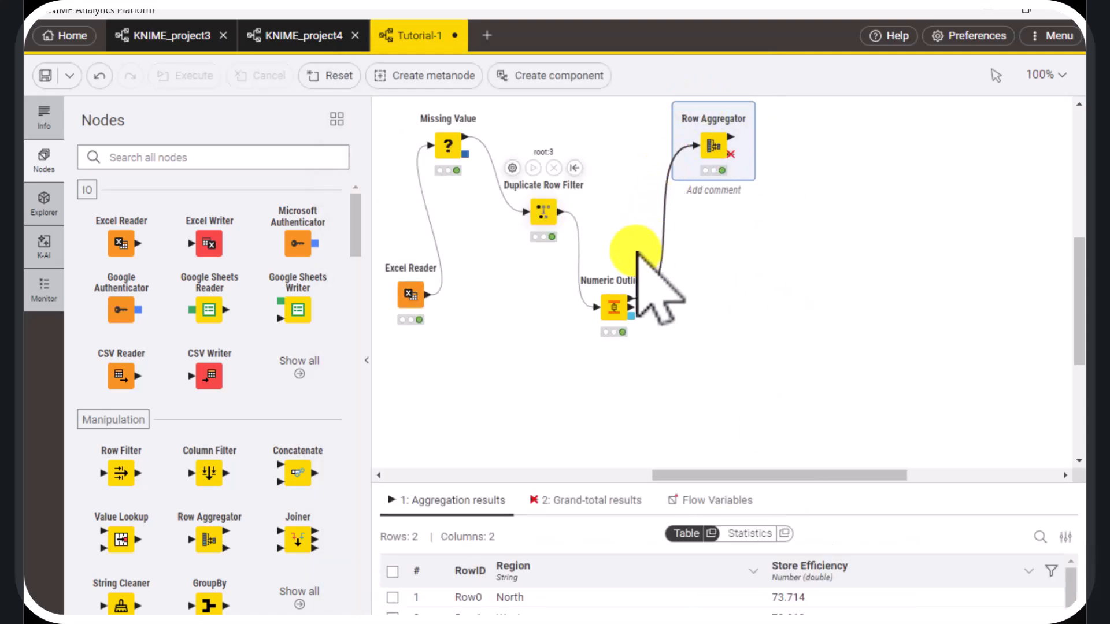
click(712, 533)
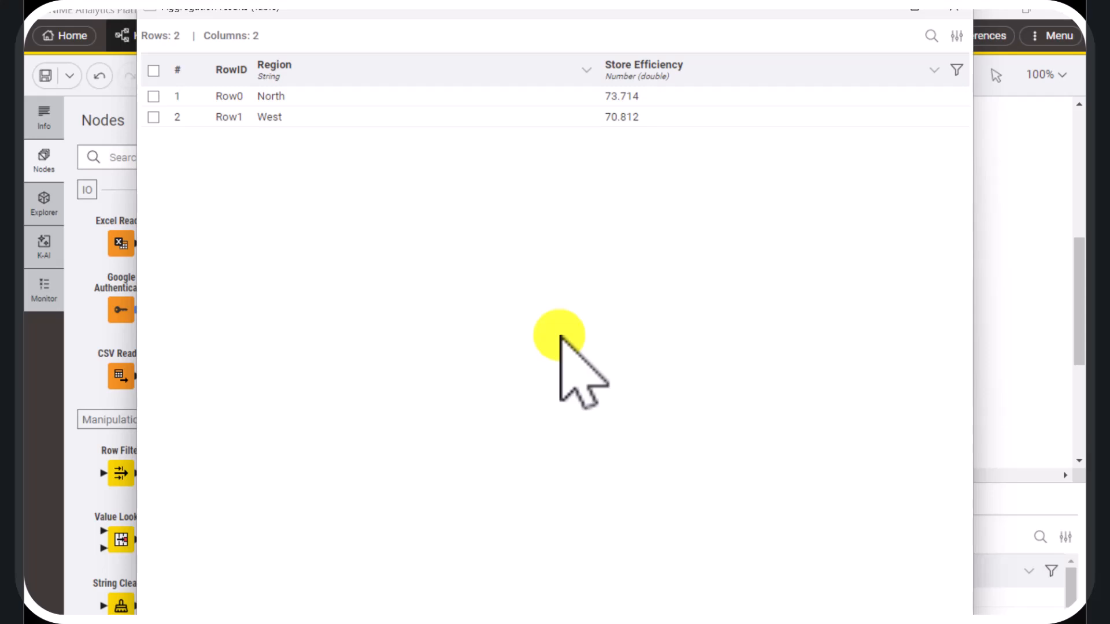
click(957, 10)
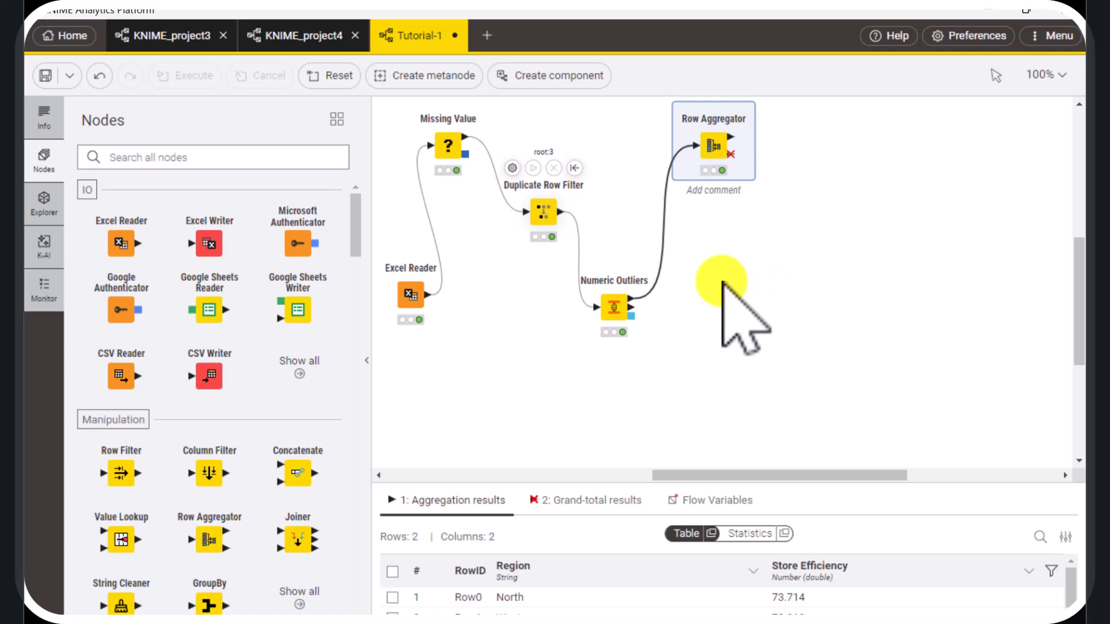
click(712, 334)
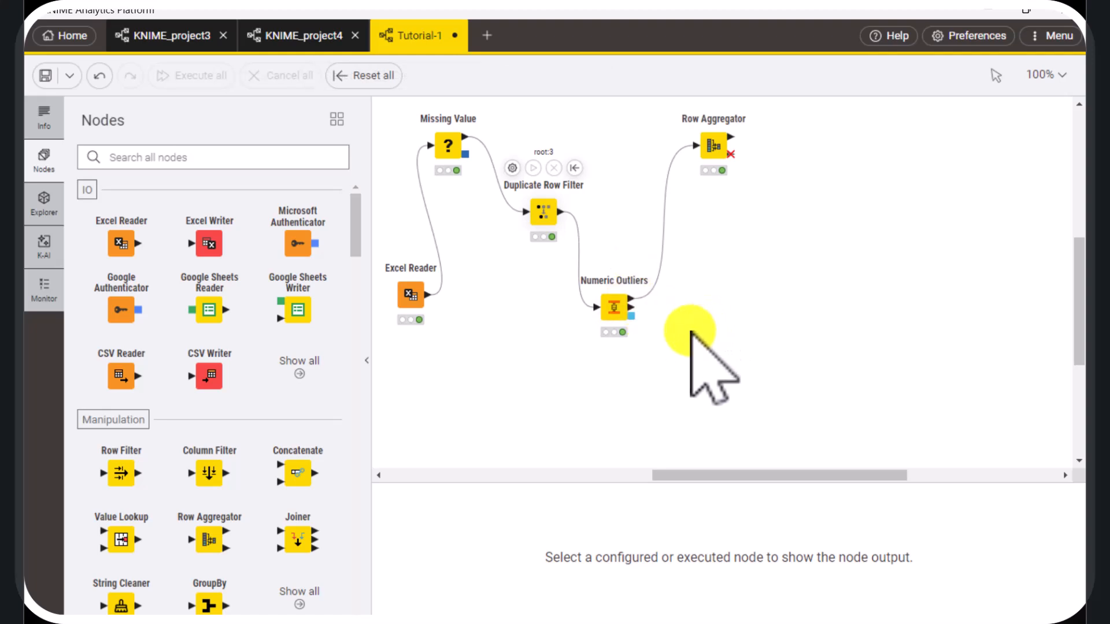
Add a Crosstab node below the Row Aggregator, connected to the first output of Numeric Outliers
click(629, 299)
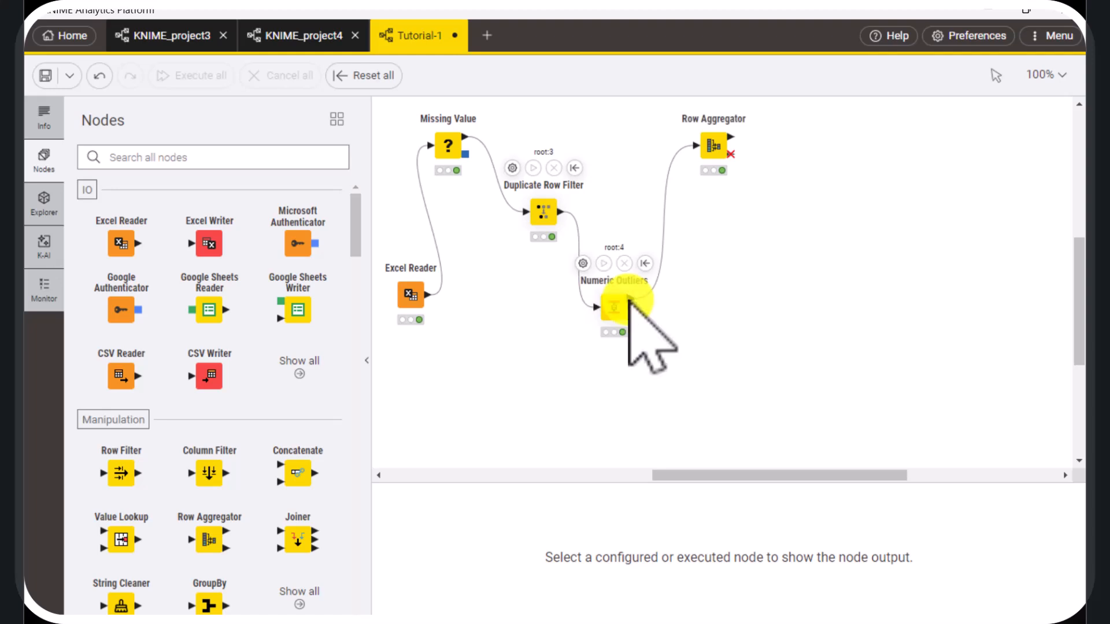
drag(629, 299, 717, 242)
text(cro)
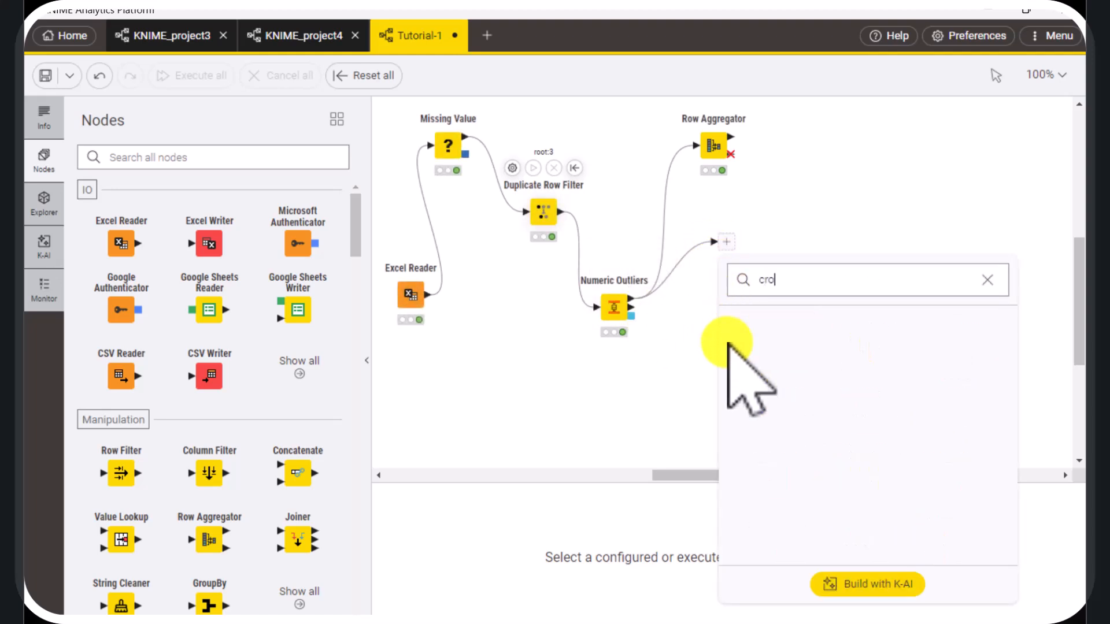
text(ss)
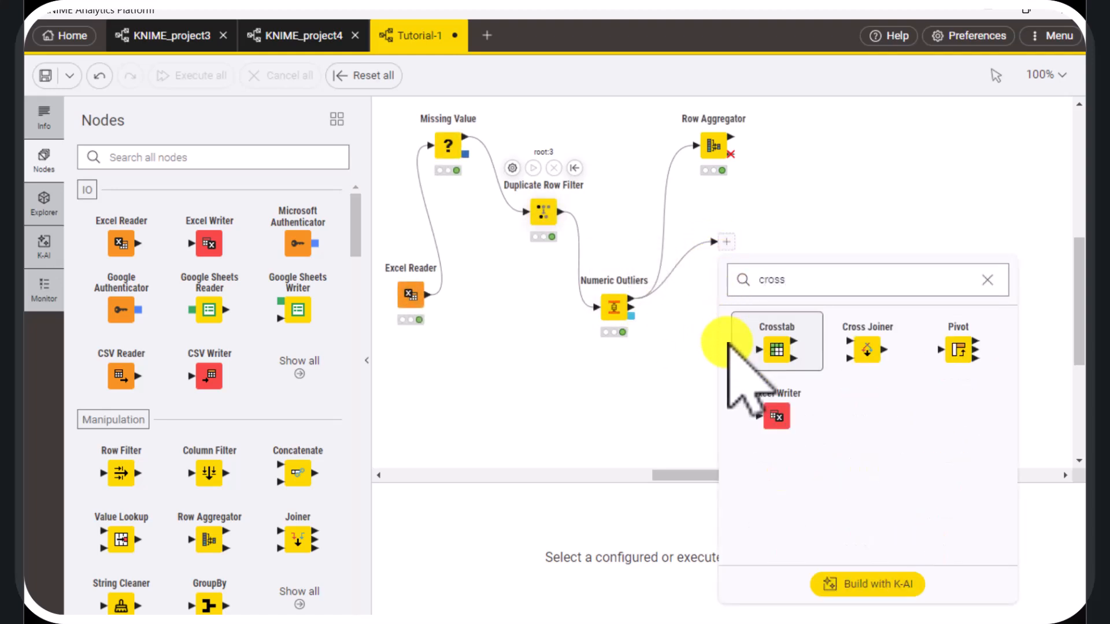
click(781, 354)
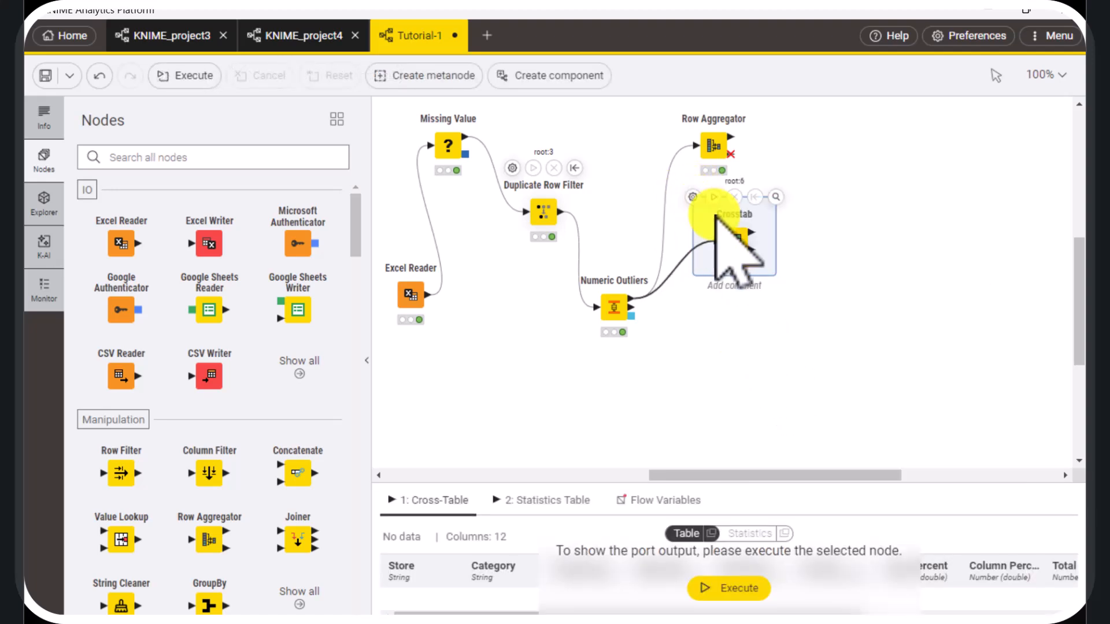
Configure the Crosstab node with no weight column, keeping Store as row variable and Category as column variable
click(703, 196)
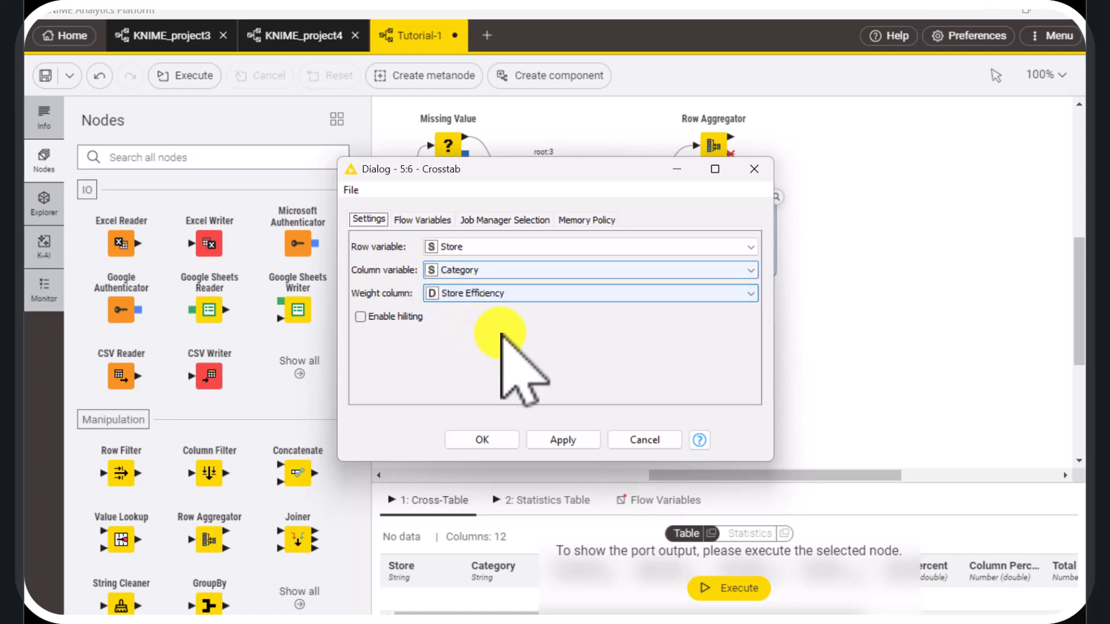
click(525, 295)
click(526, 310)
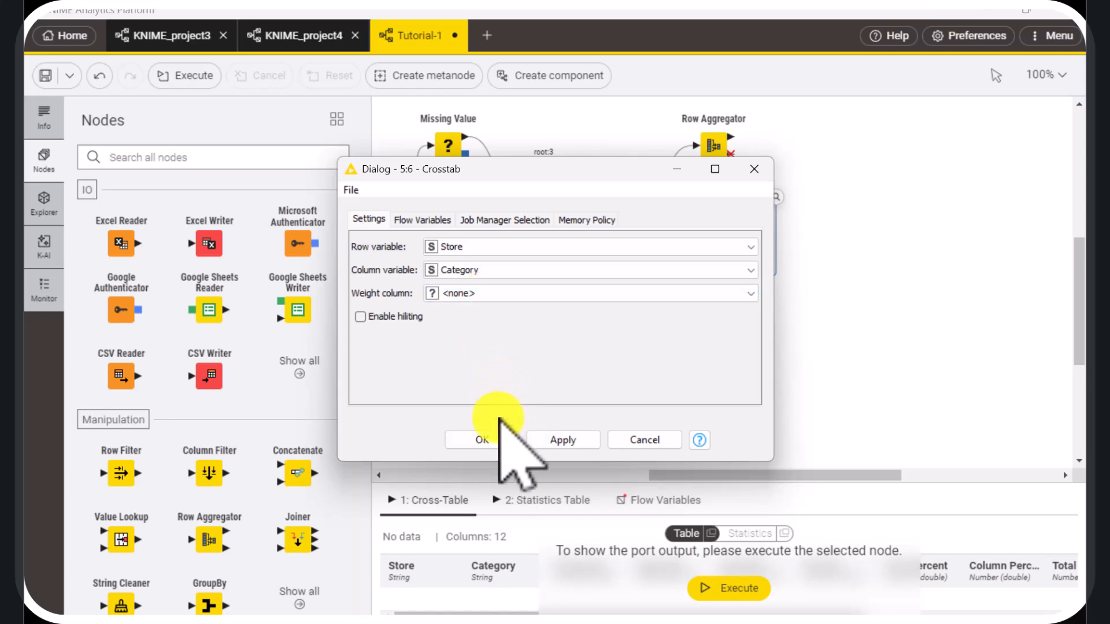
click(501, 440)
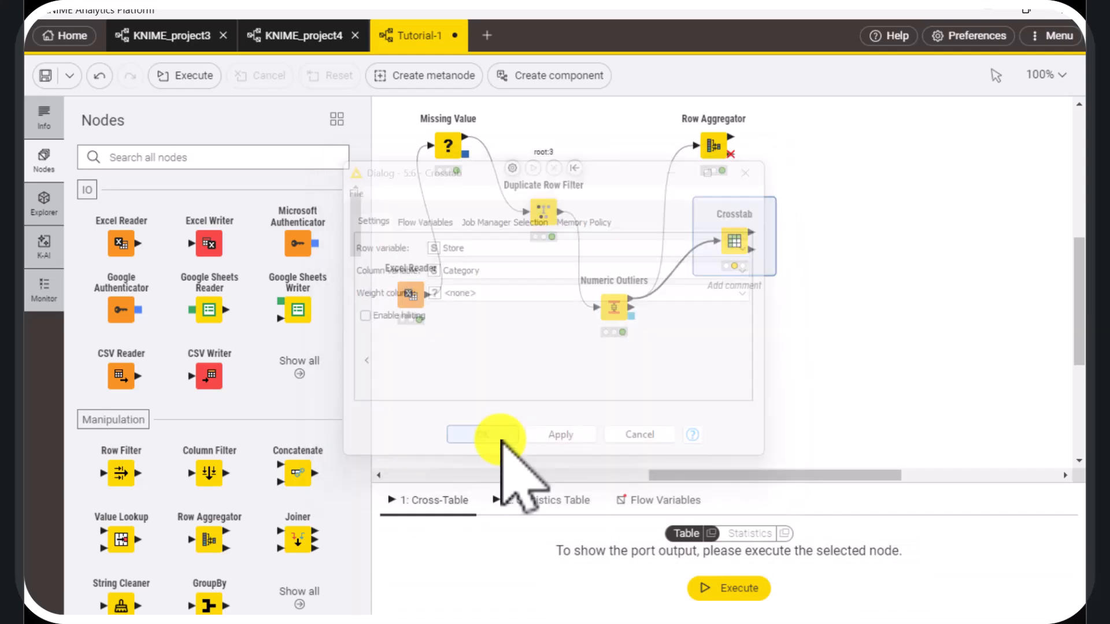
Execute the Crosstab node and examine its Store by Category cross-table in a separate window, closing it when done
click(715, 196)
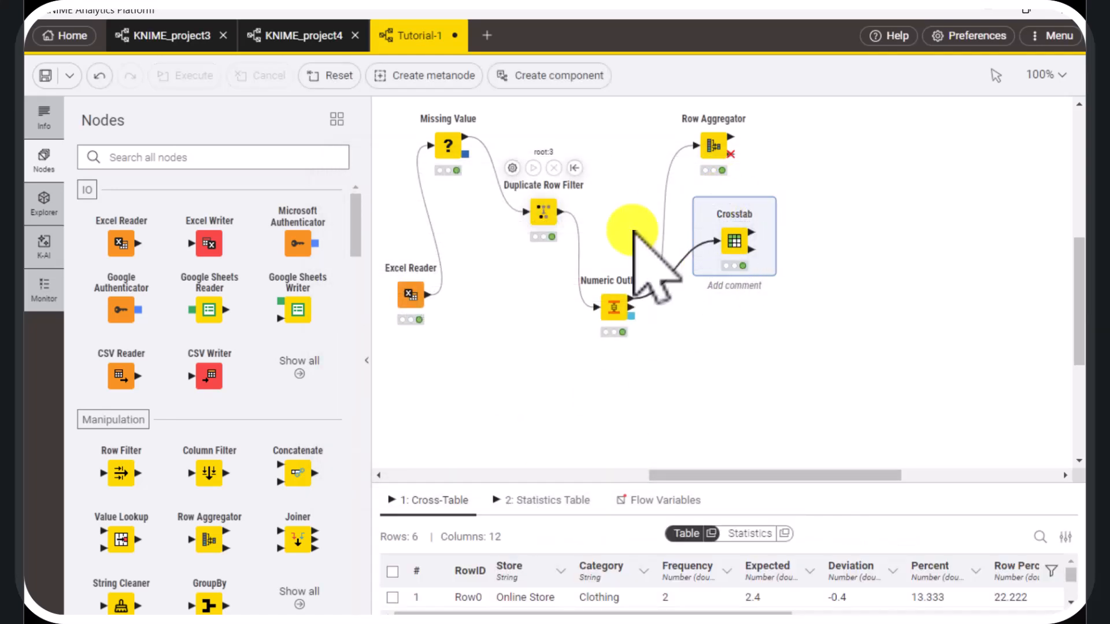
click(711, 533)
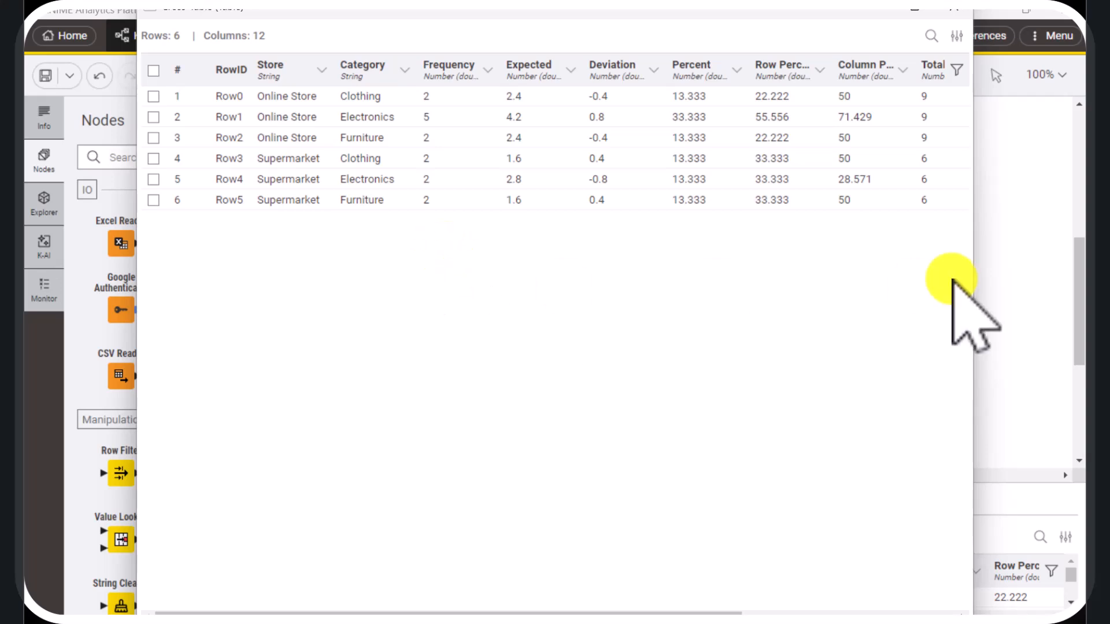
click(953, 10)
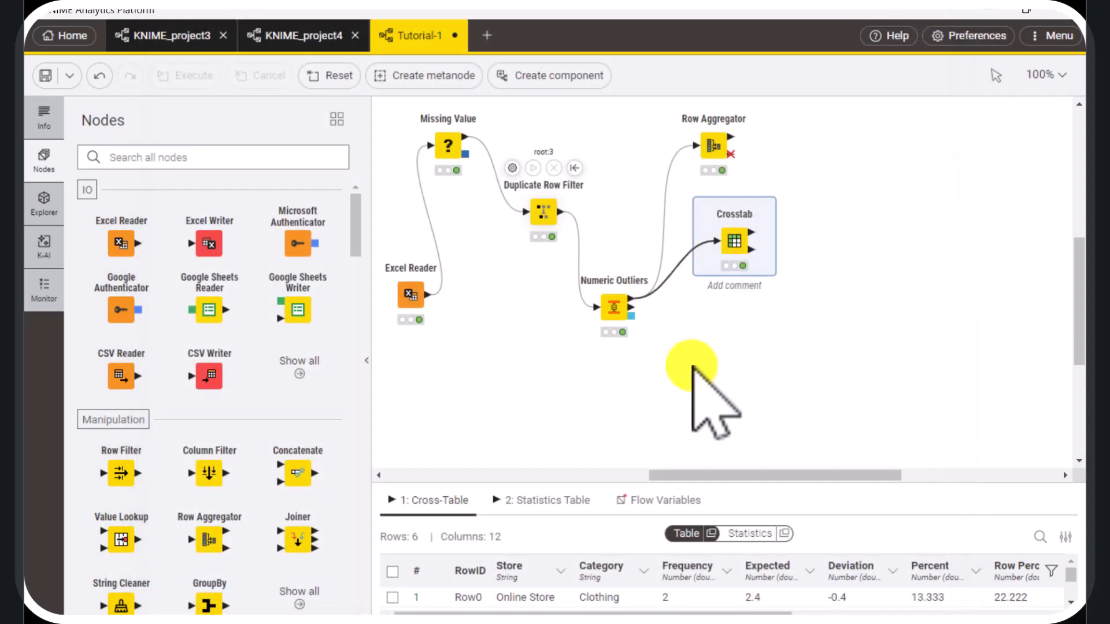
click(682, 364)
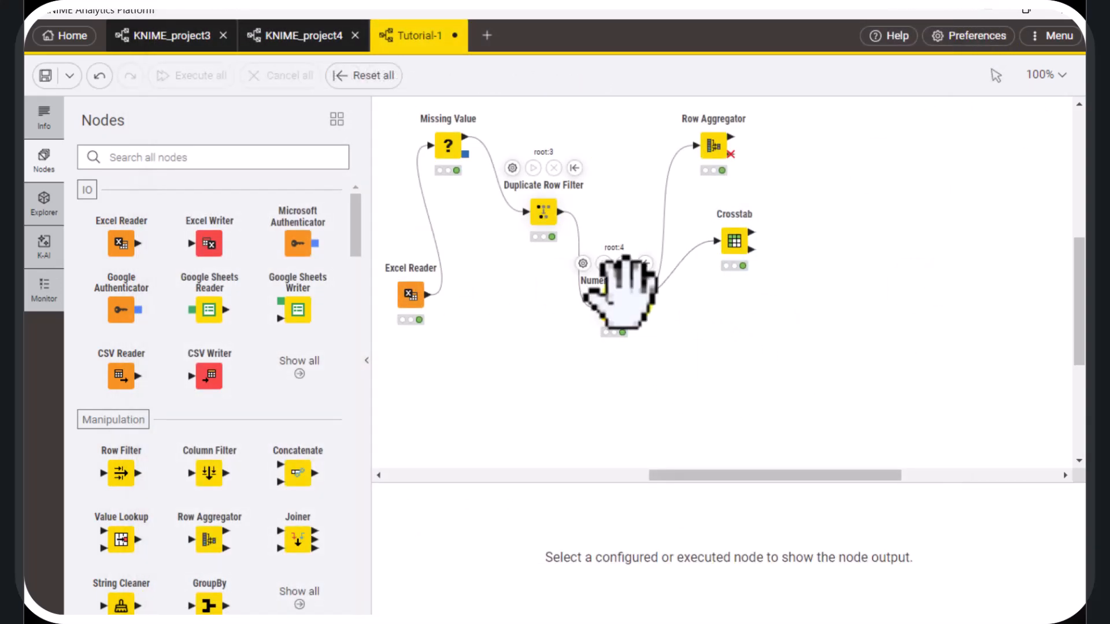
Add a Pivot node below the Crosstab, connected to the first output of Numeric Outliers
drag(631, 299, 729, 383)
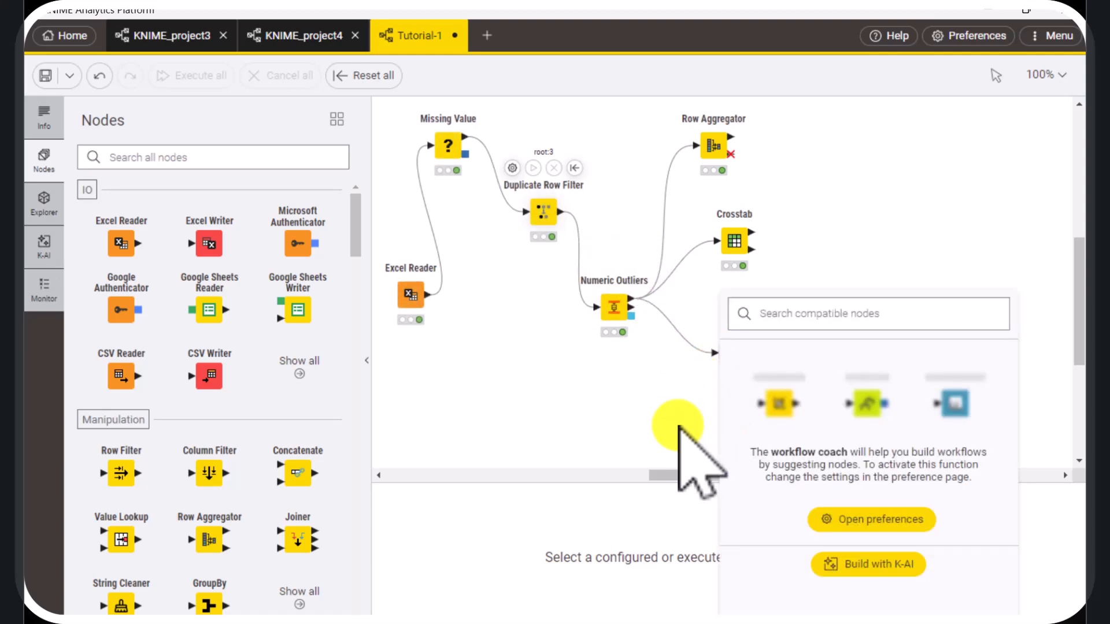
text(pivo)
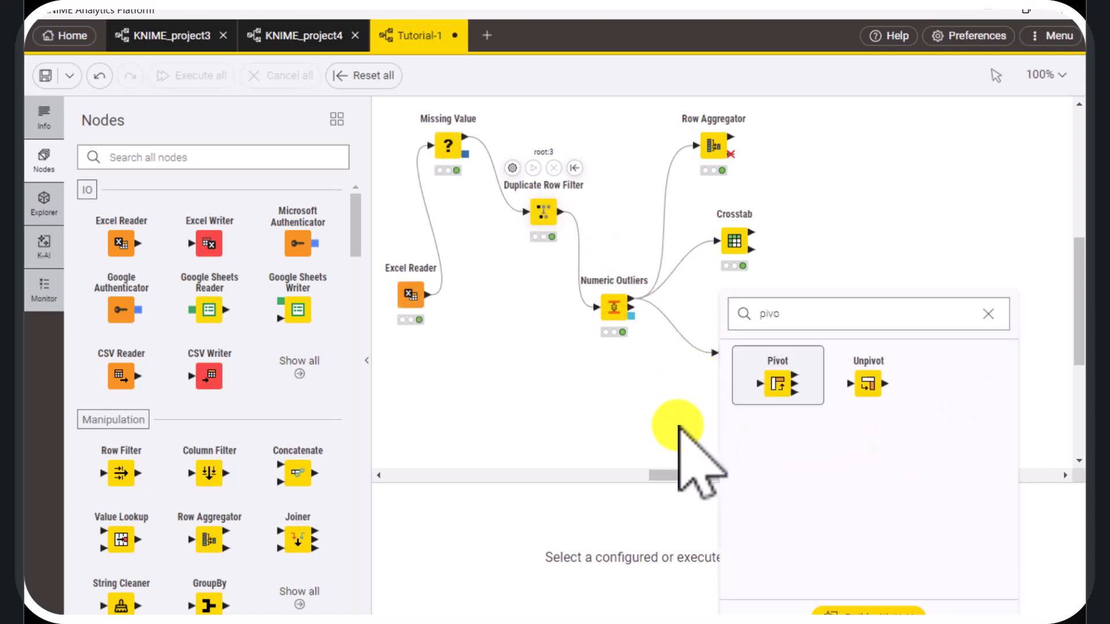
click(777, 373)
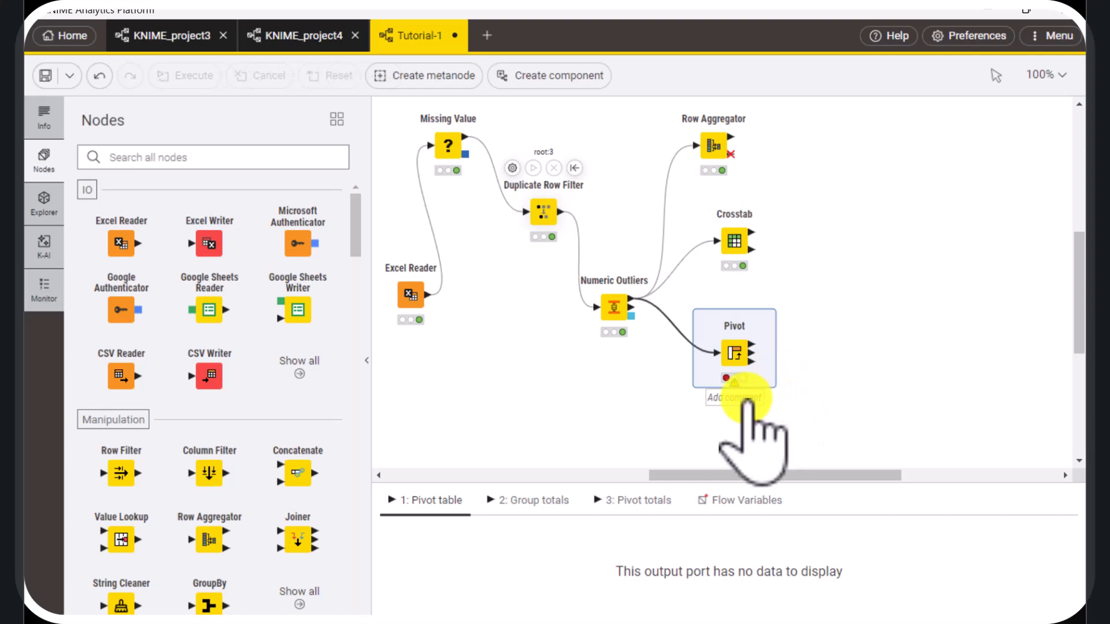
In the Pivot node's configuration, set Region as the group column and Category as the pivot column
double_click(717, 336)
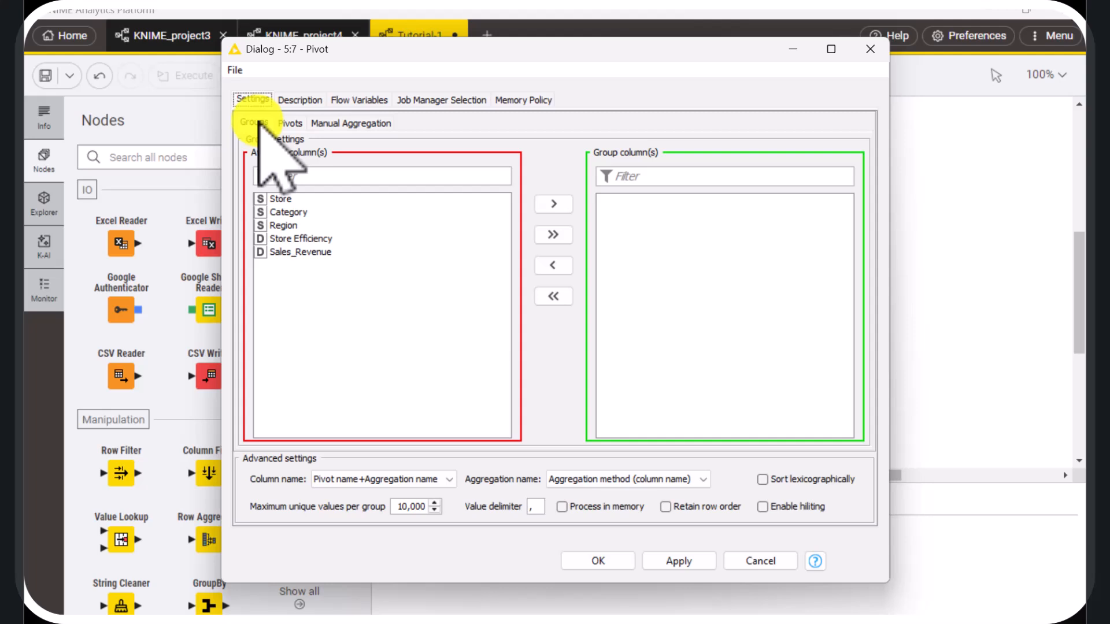
click(289, 123)
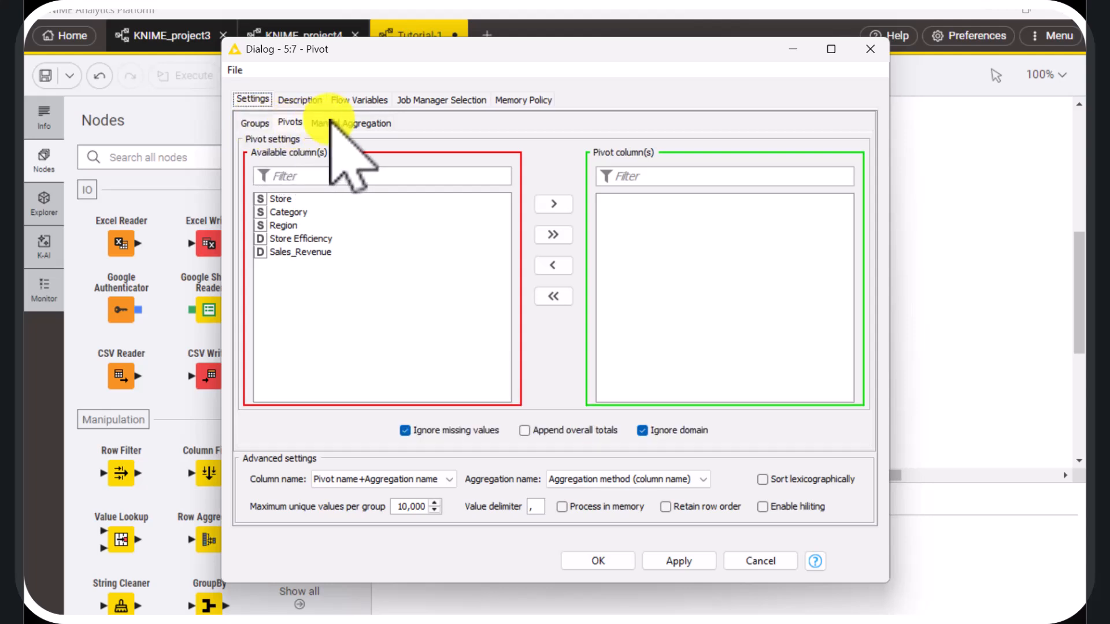
click(341, 123)
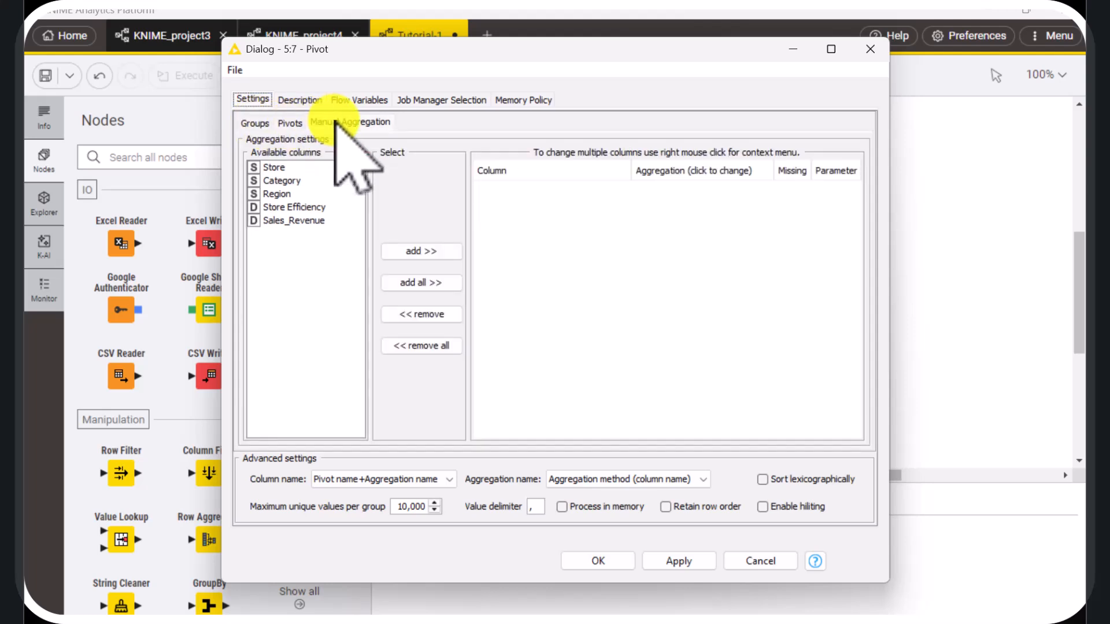
click(257, 125)
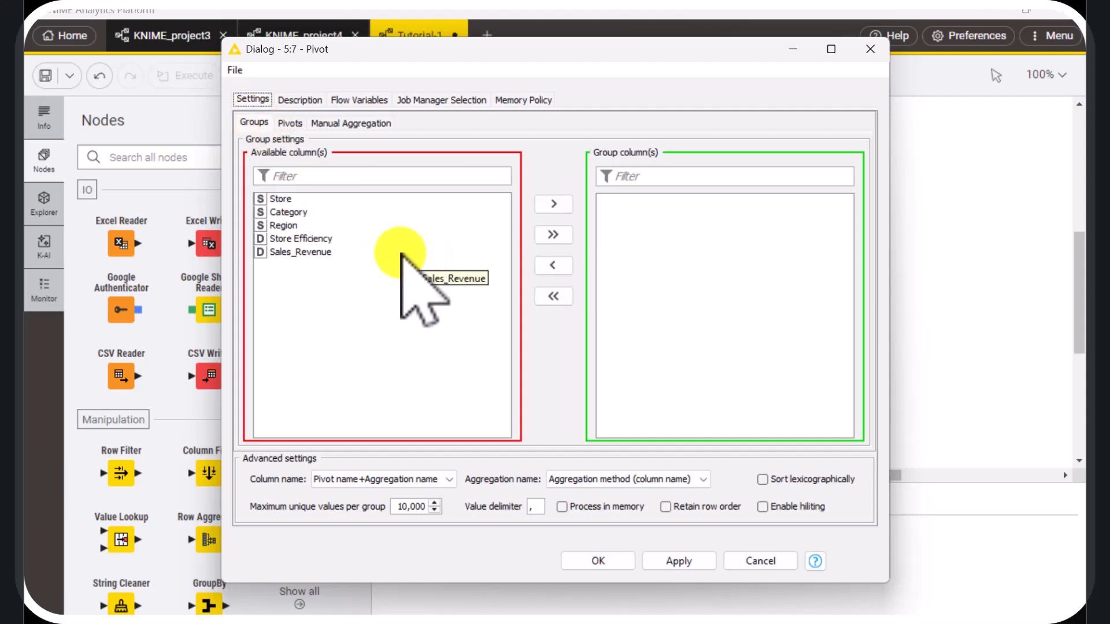
click(292, 226)
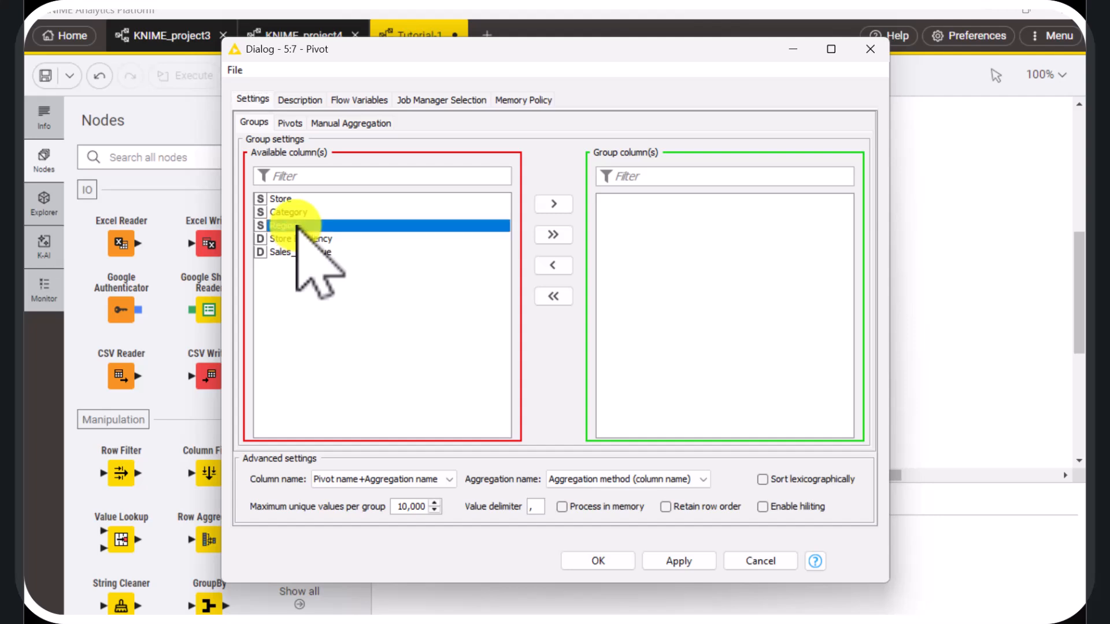
click(558, 204)
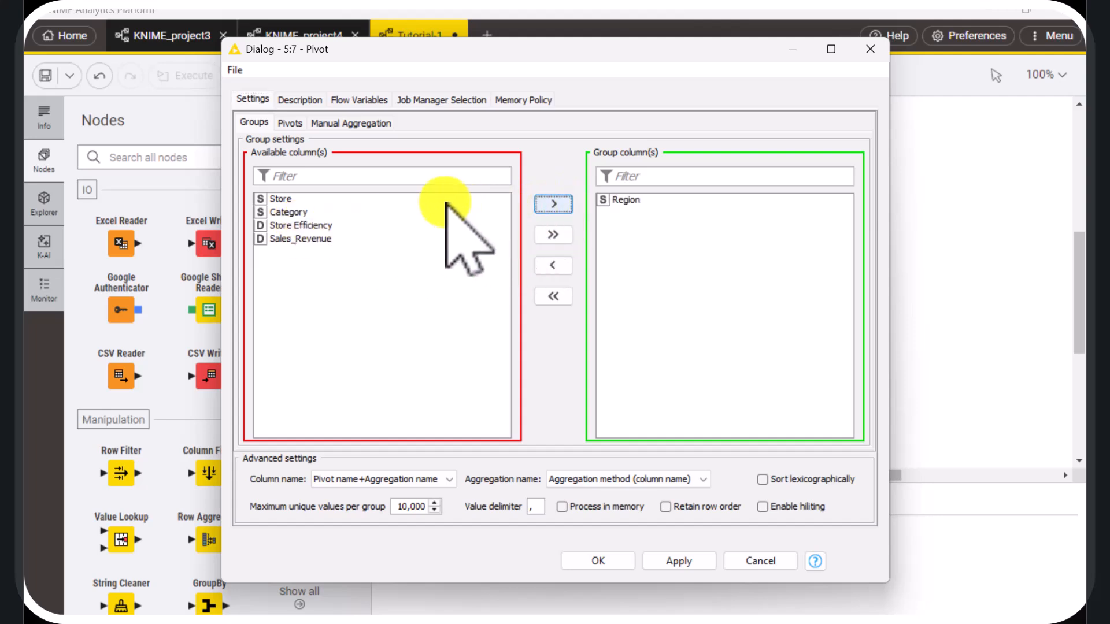
click(291, 123)
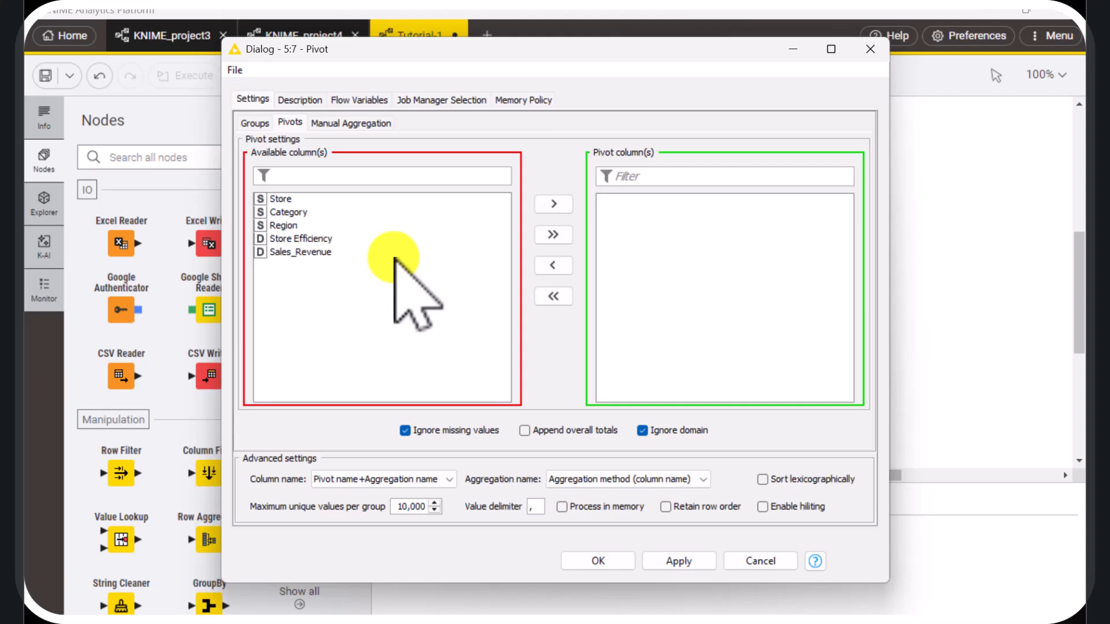
click(292, 213)
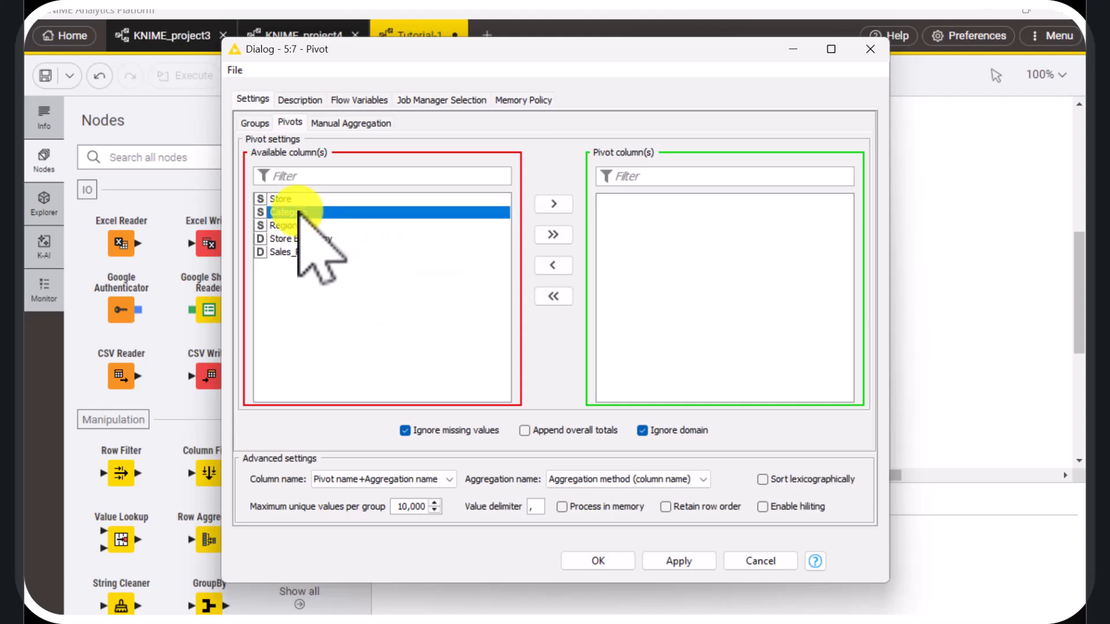
click(553, 203)
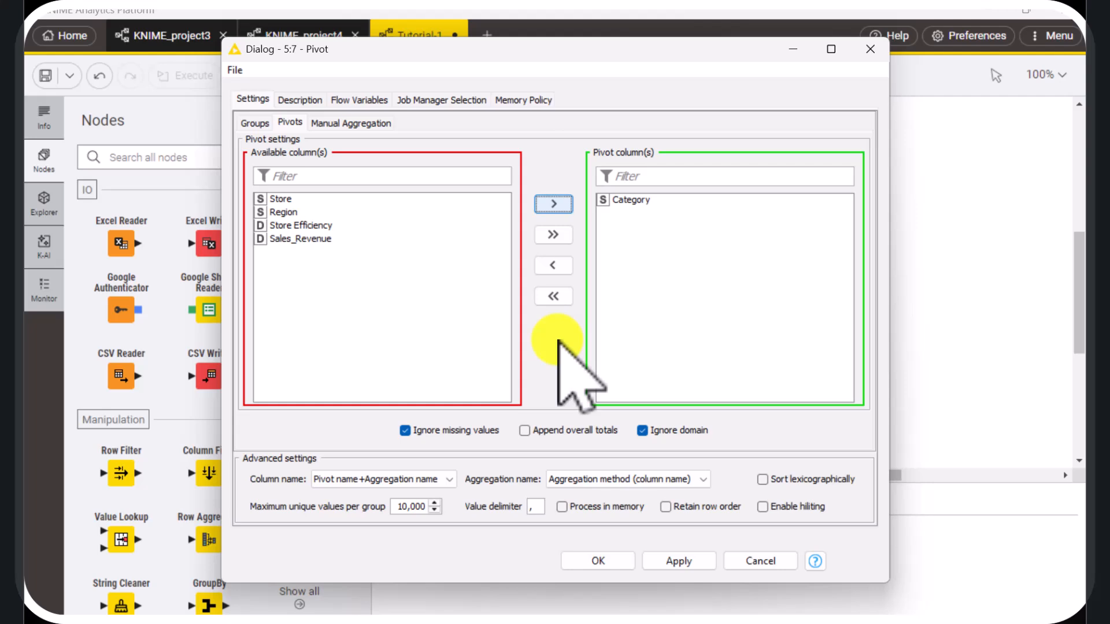
Add Sales_Revenue as the Pivot node's manual aggregation column with the Sum method and confirm the configuration
click(363, 123)
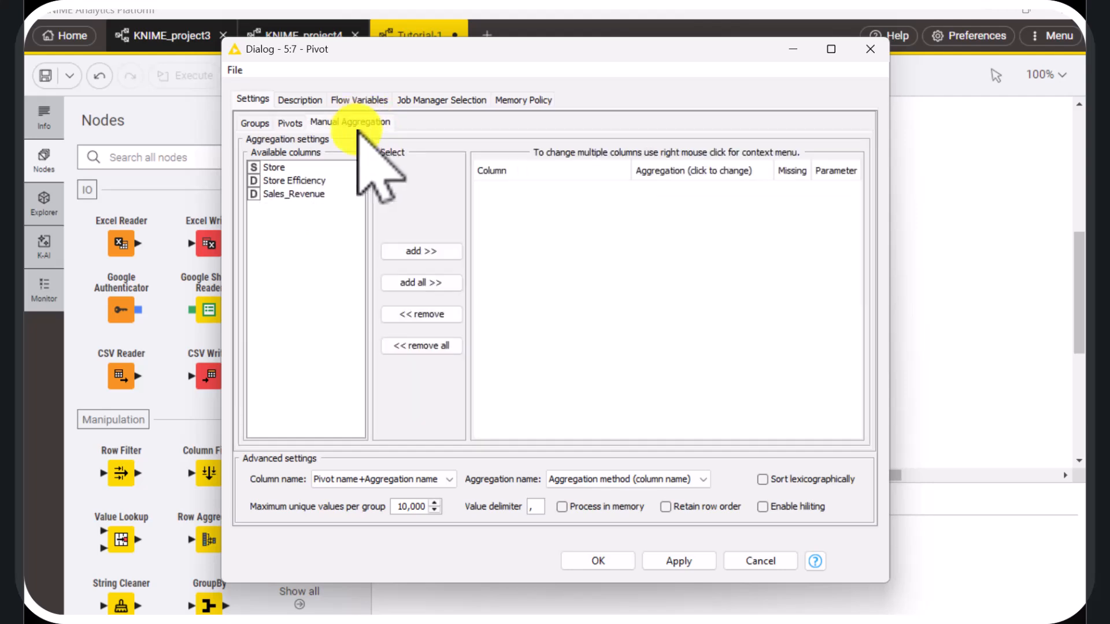
click(295, 195)
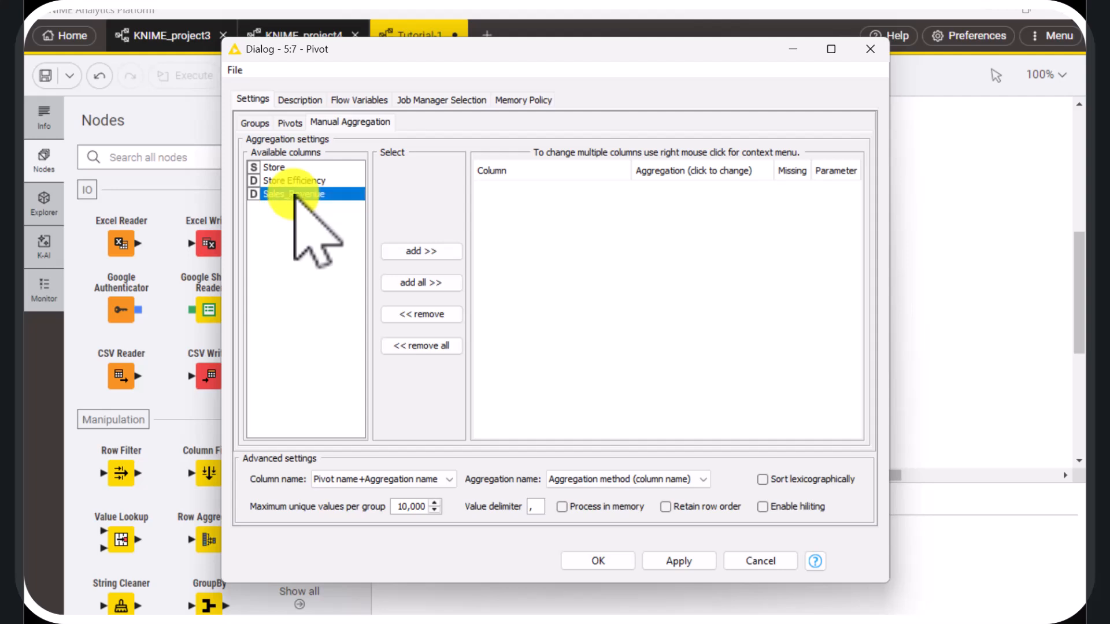
click(421, 250)
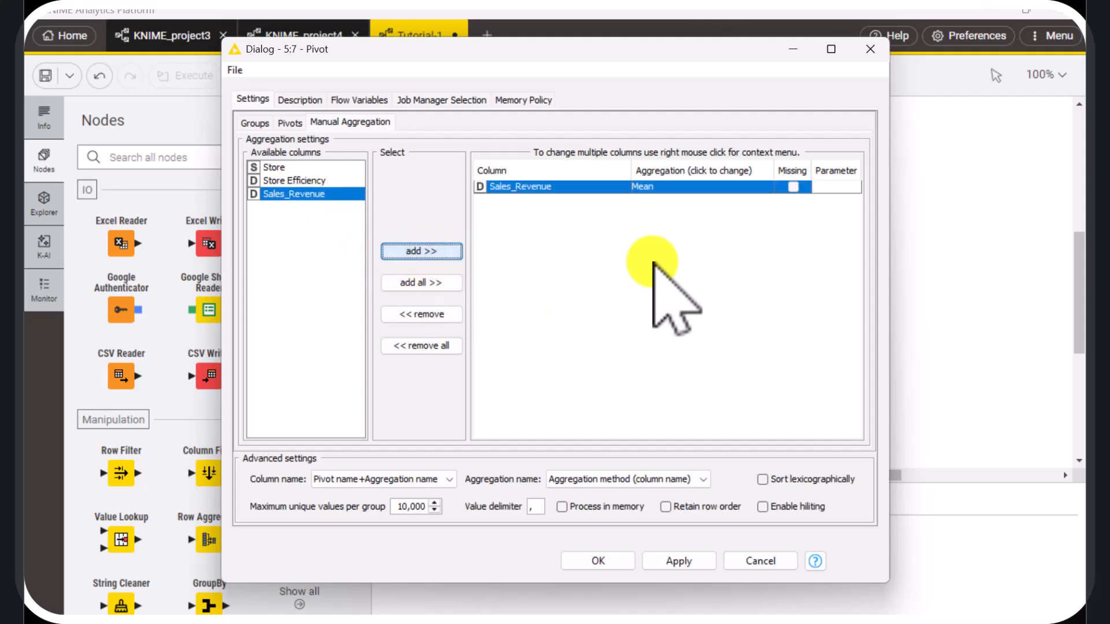
click(740, 187)
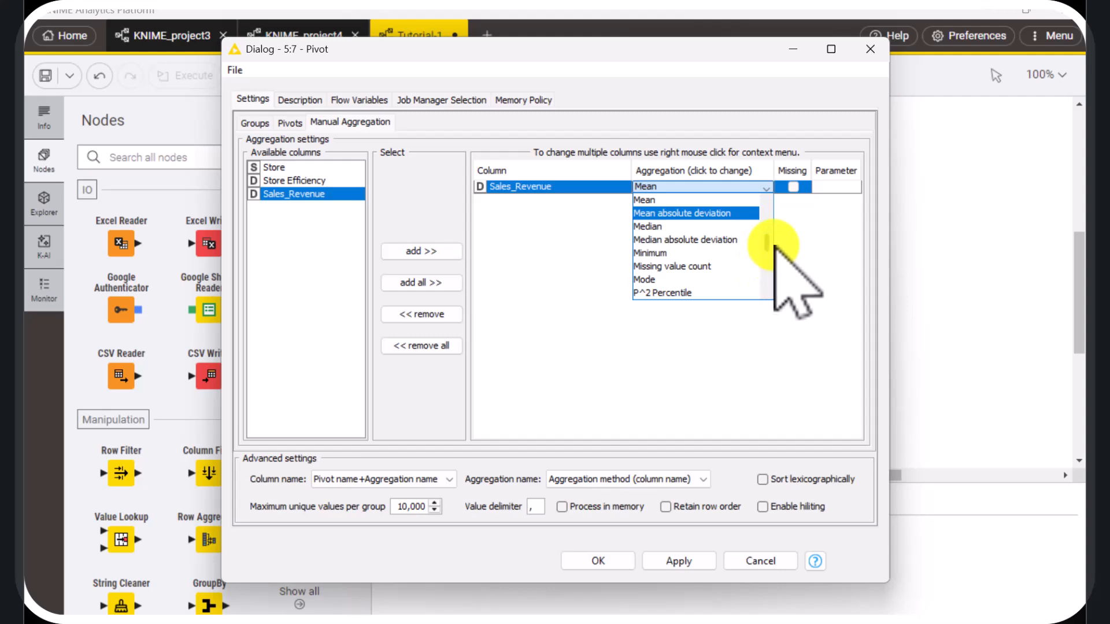
drag(766, 243, 766, 270)
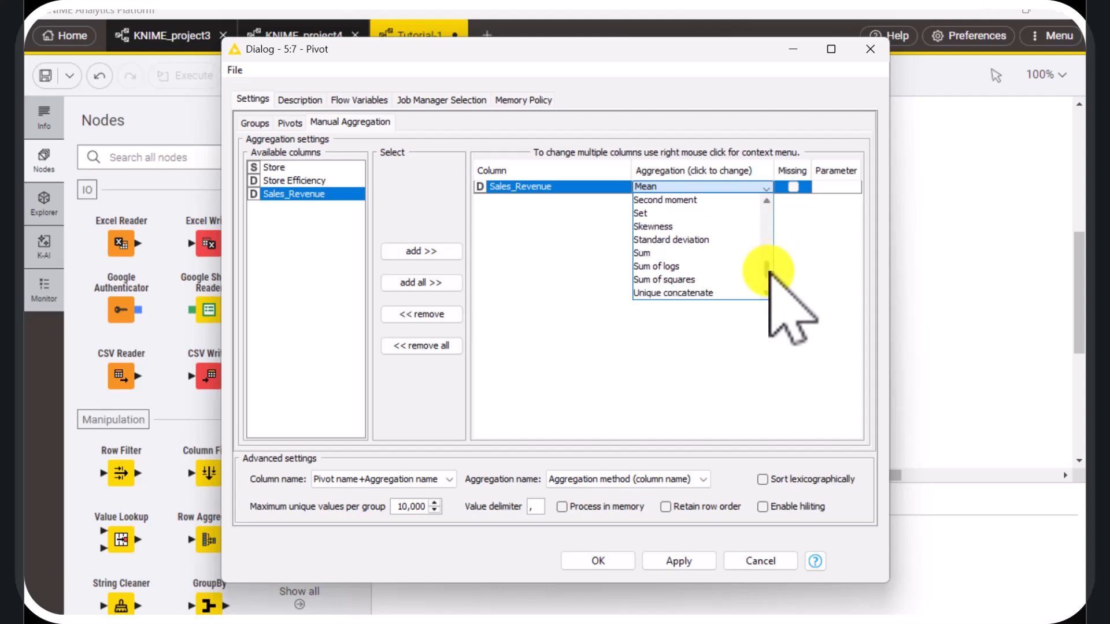
click(675, 252)
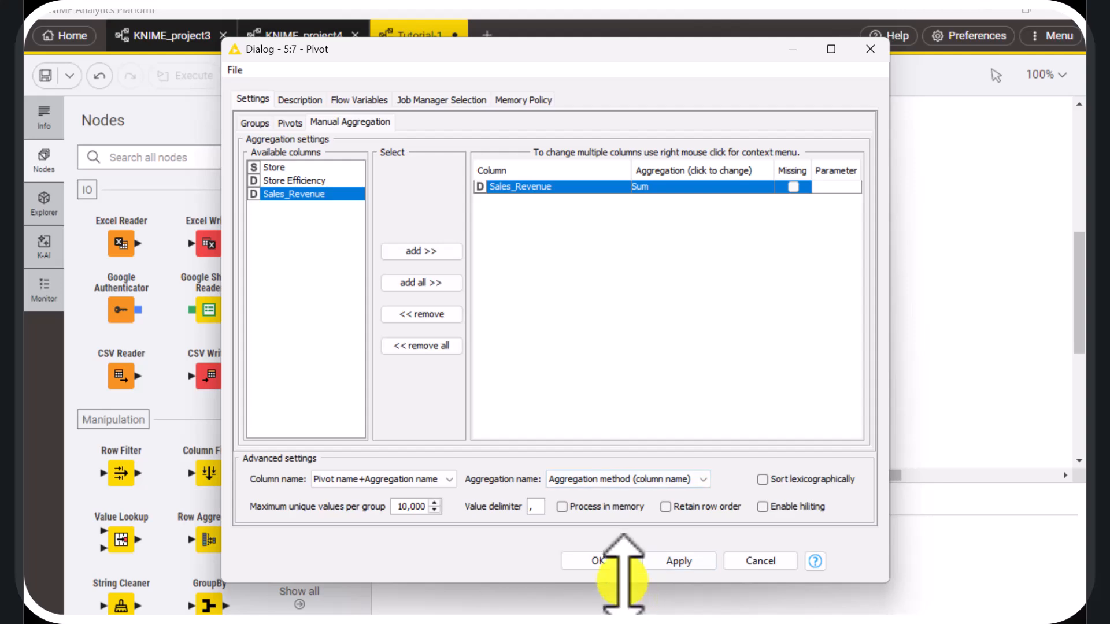
click(623, 562)
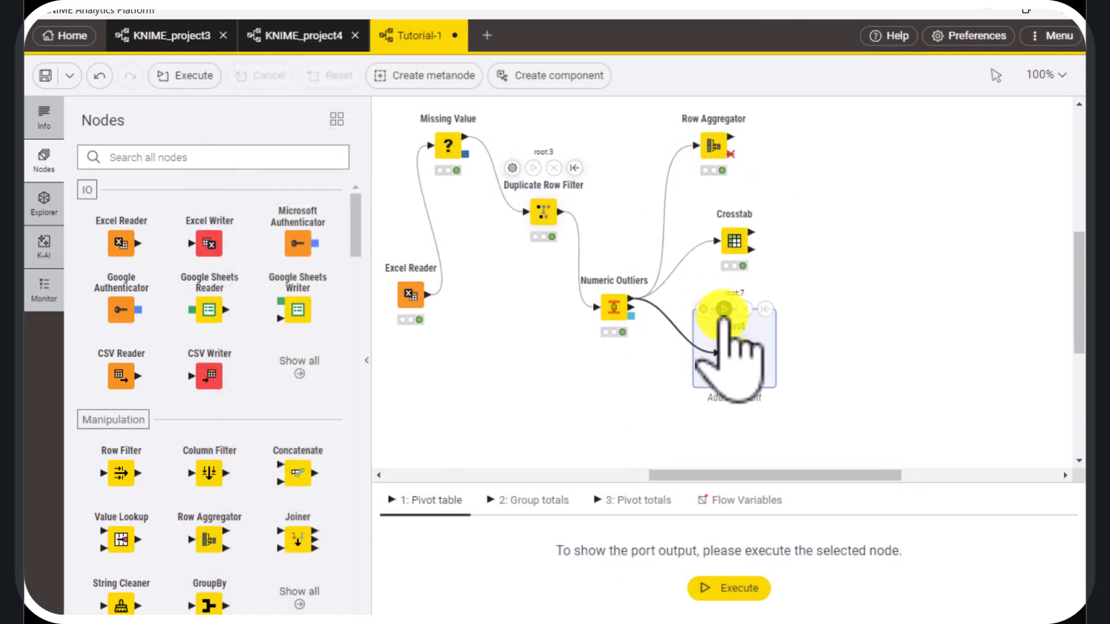
Execute the Pivot node and examine summed sales revenue by region and category in a separate window, closing it when done
click(723, 309)
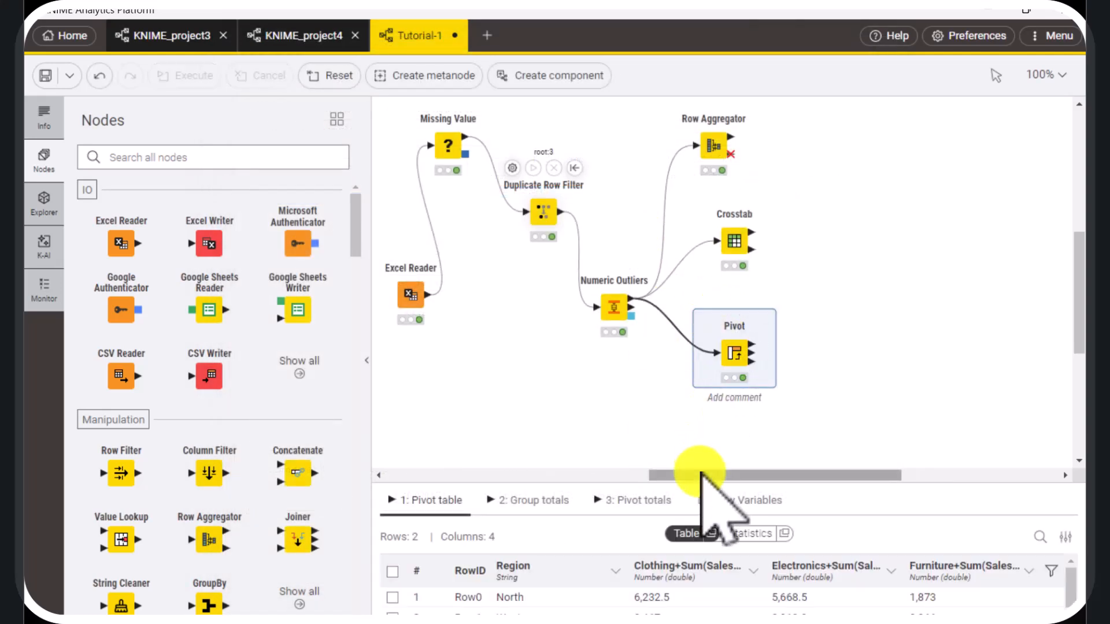
click(713, 527)
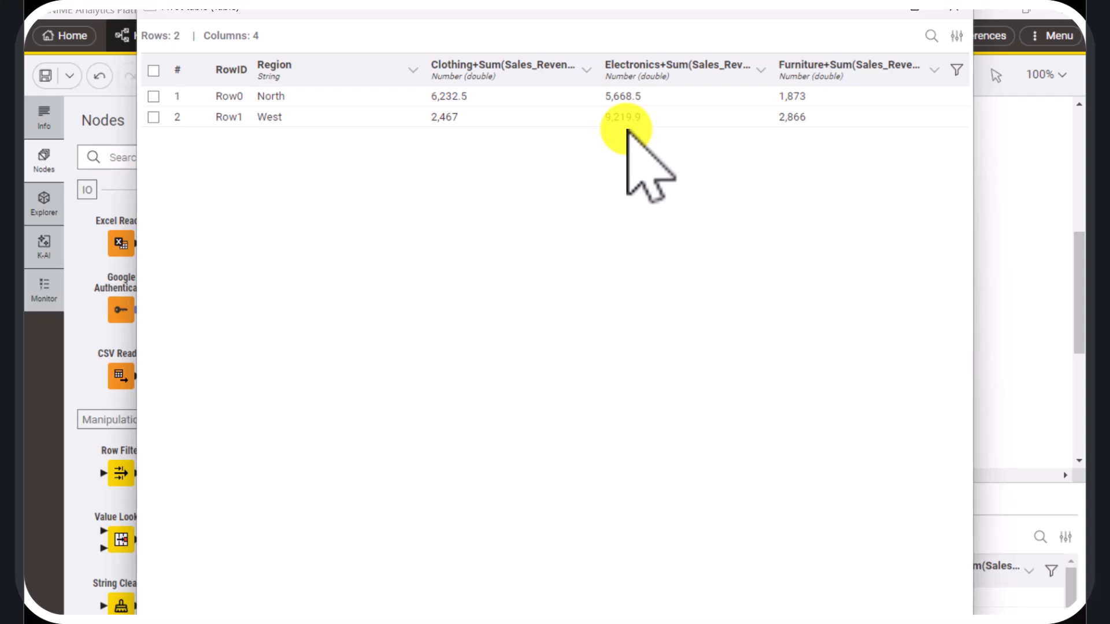
click(951, 10)
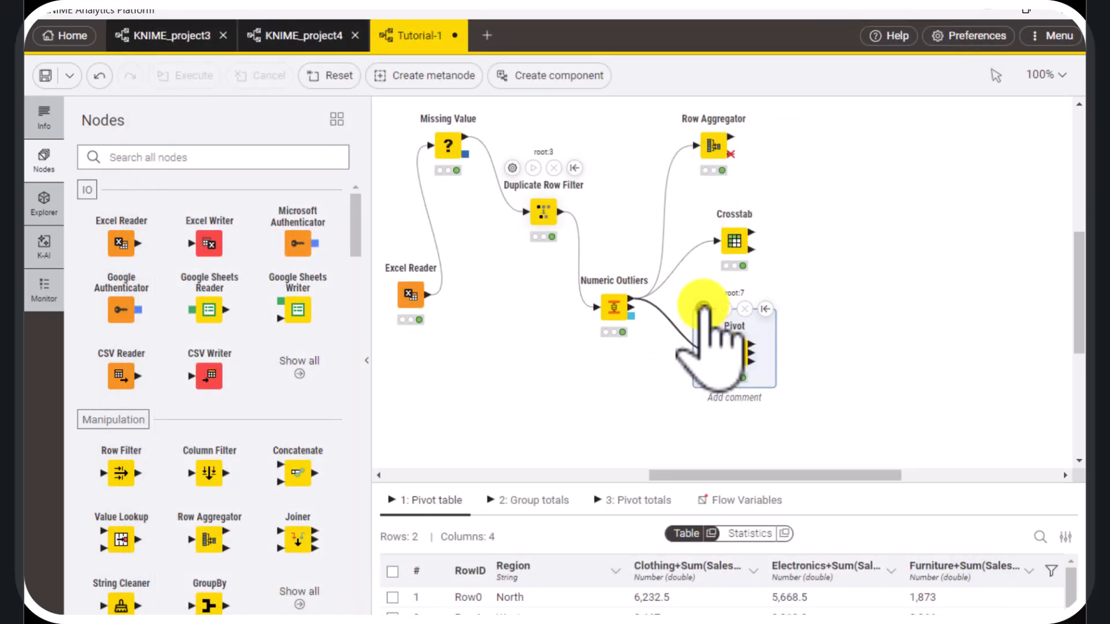
Reopen the Pivot node's configuration and replace the group column Region with Store
double_click(704, 305)
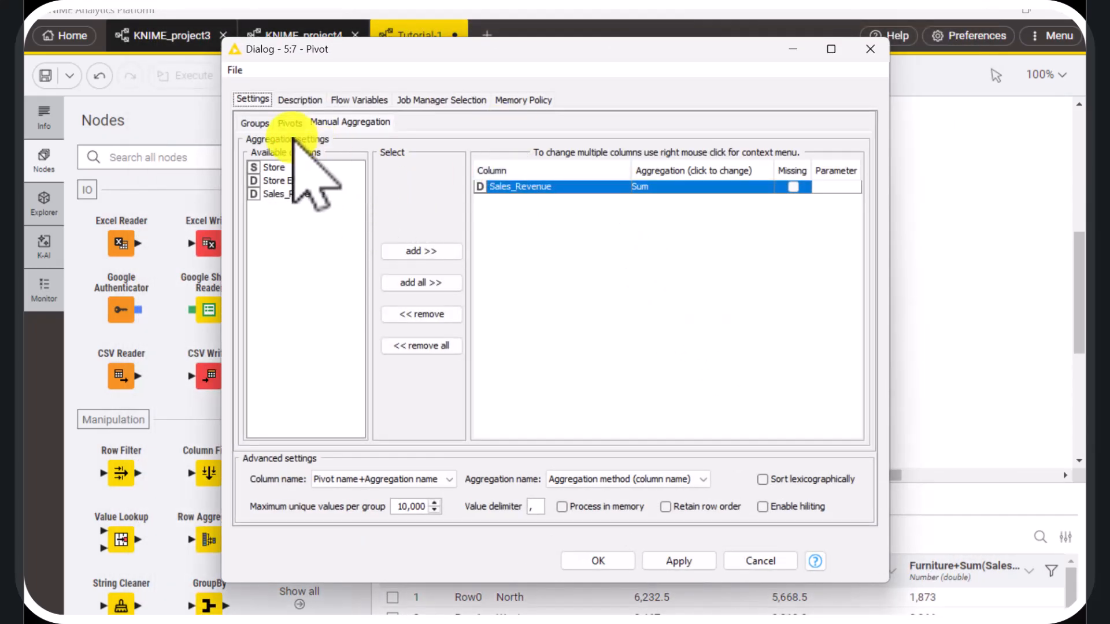
click(254, 122)
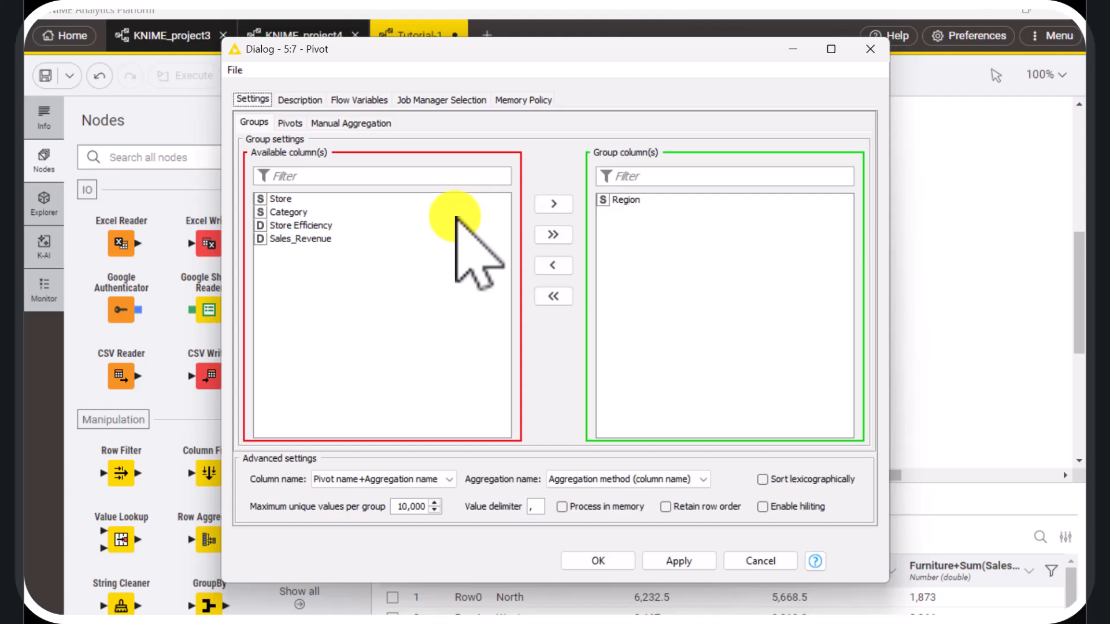
click(636, 201)
click(552, 265)
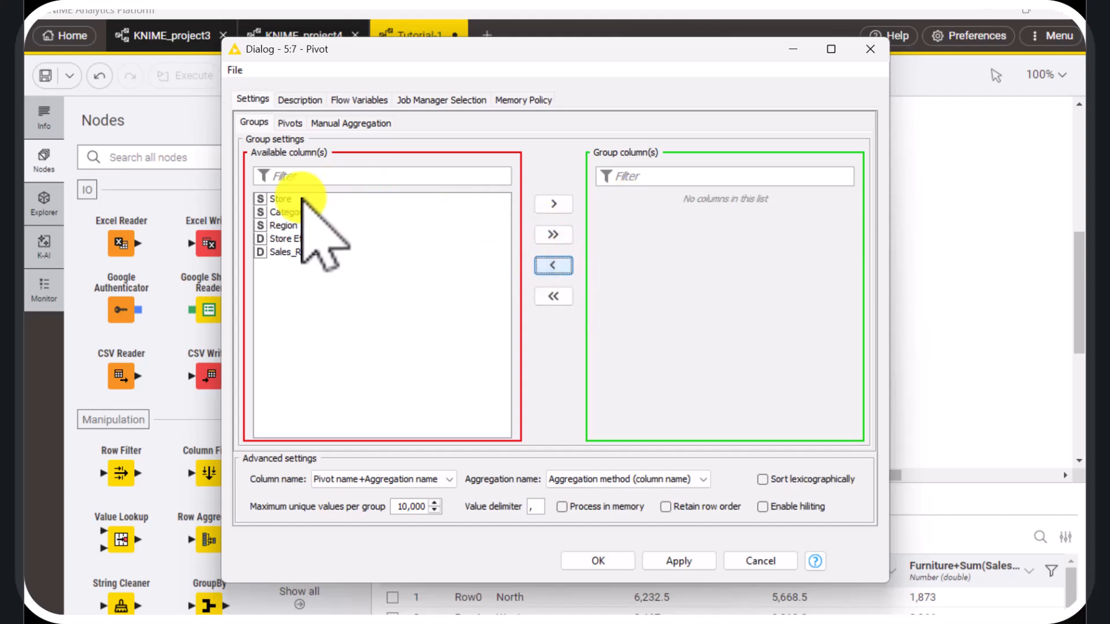
click(283, 199)
click(554, 204)
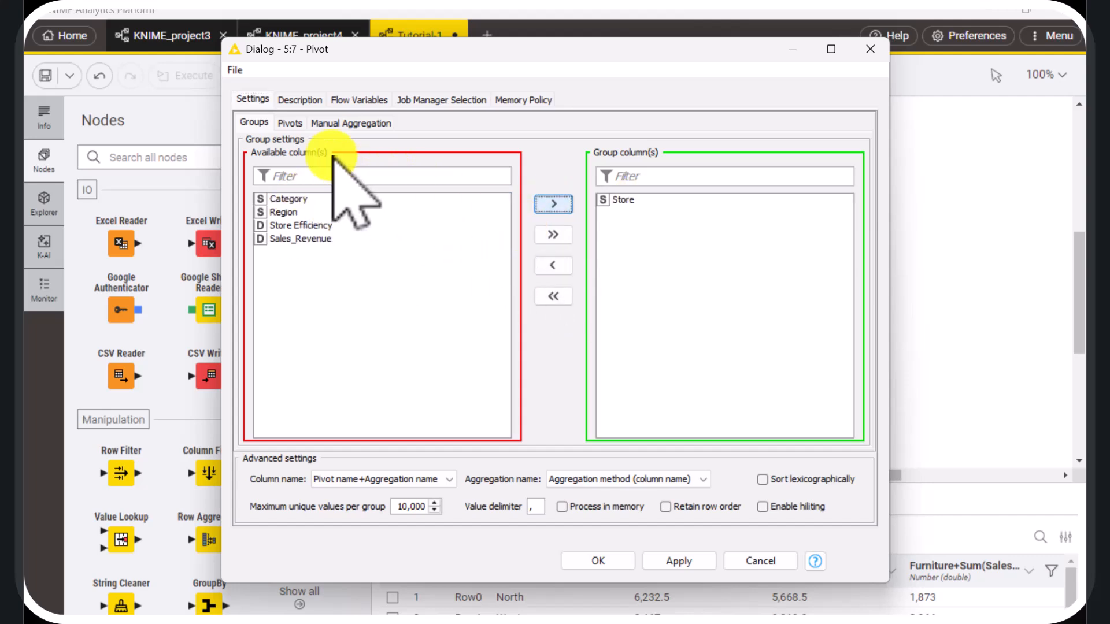
Replace the pivot column Category with Region, check the Sales_Revenue aggregation, and confirm the Pivot configuration
click(289, 122)
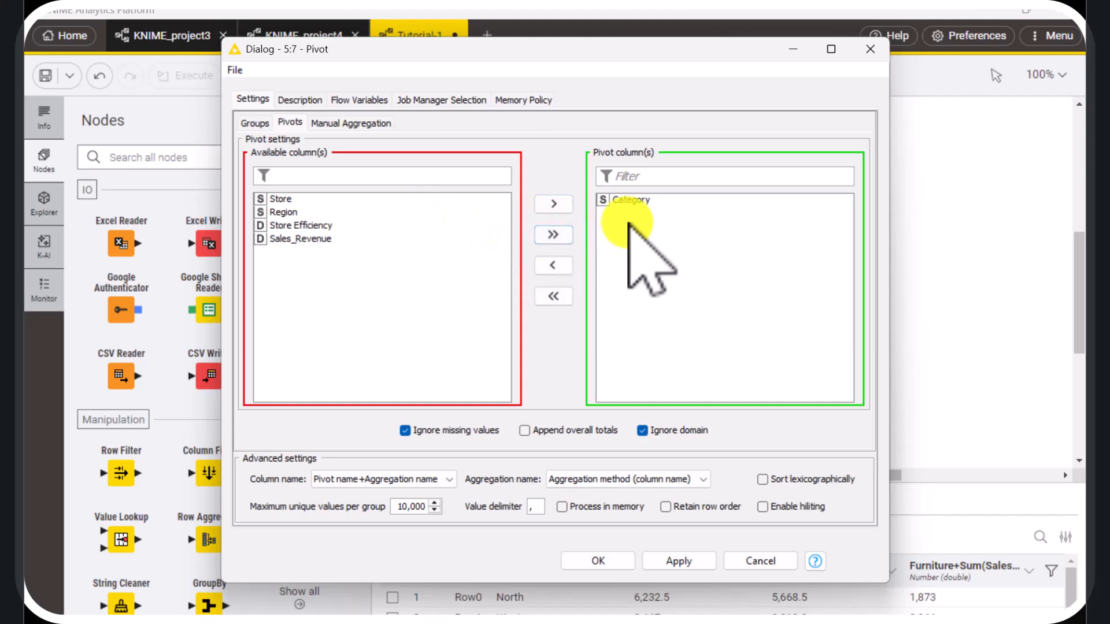
click(631, 199)
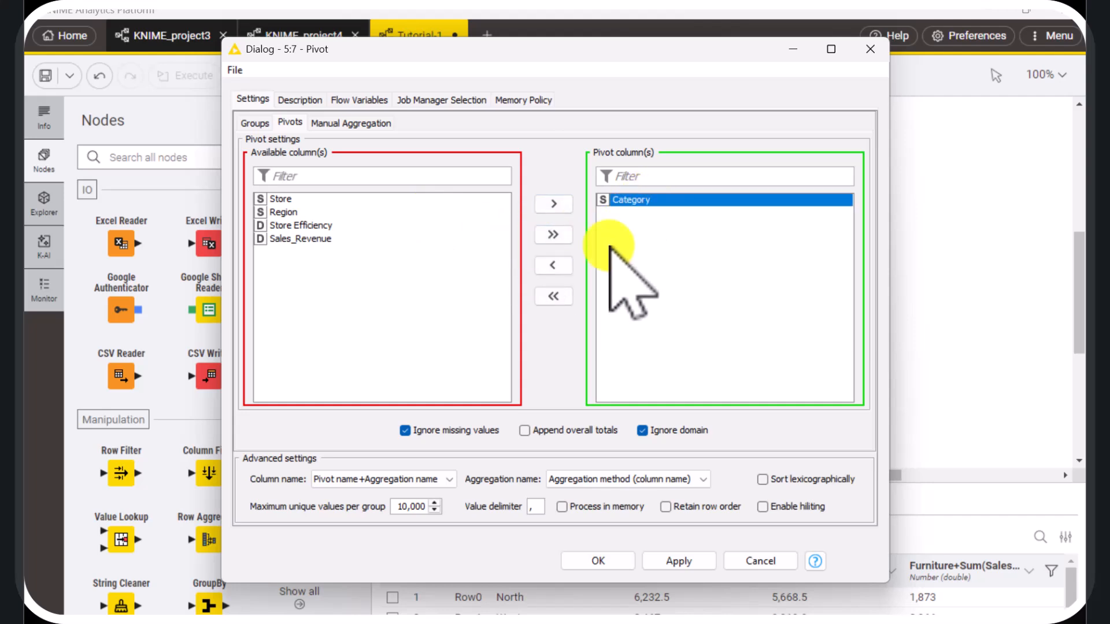
click(554, 265)
click(305, 225)
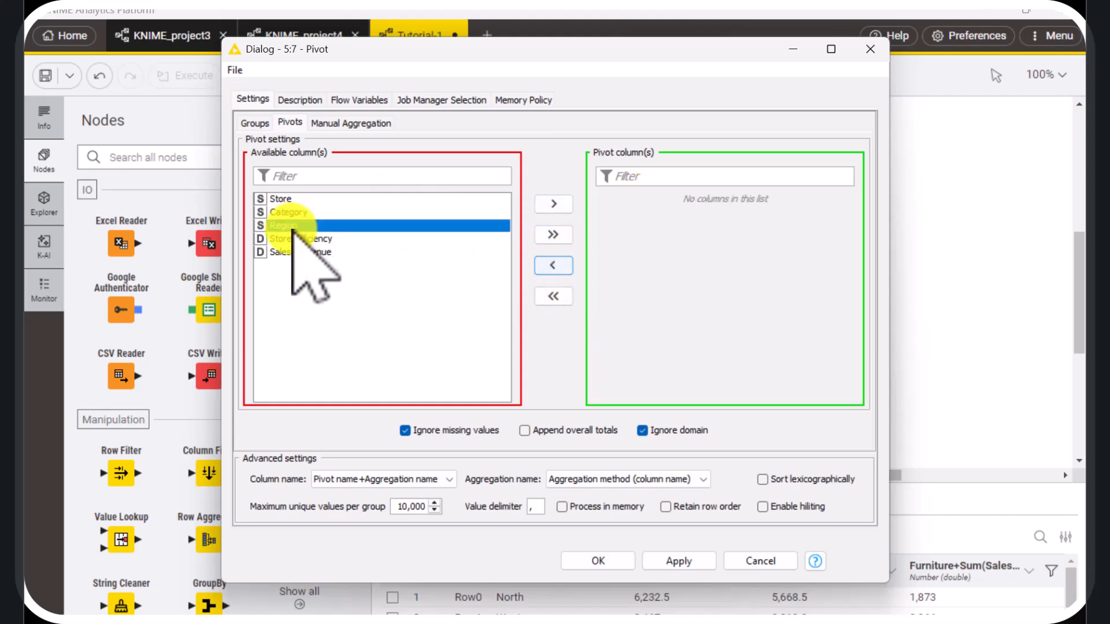
click(555, 205)
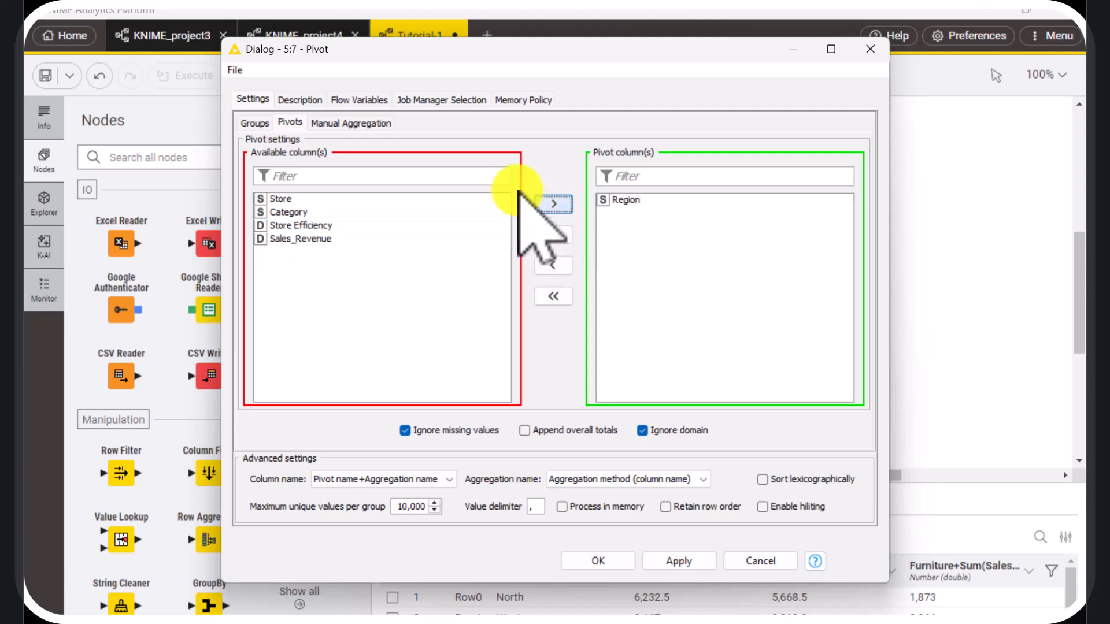
click(364, 120)
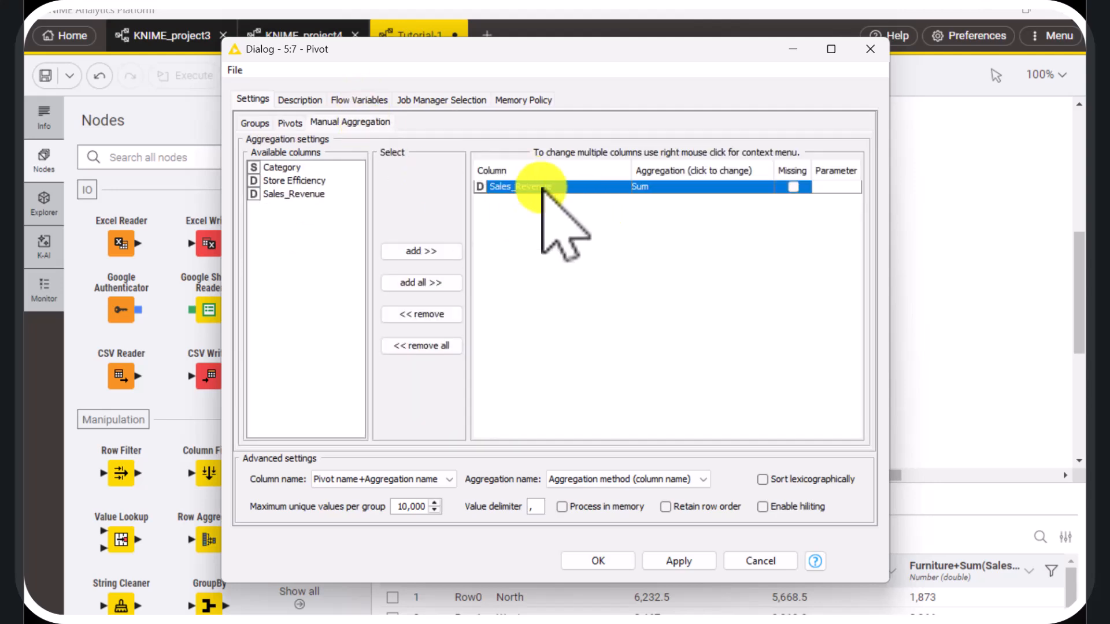
click(611, 559)
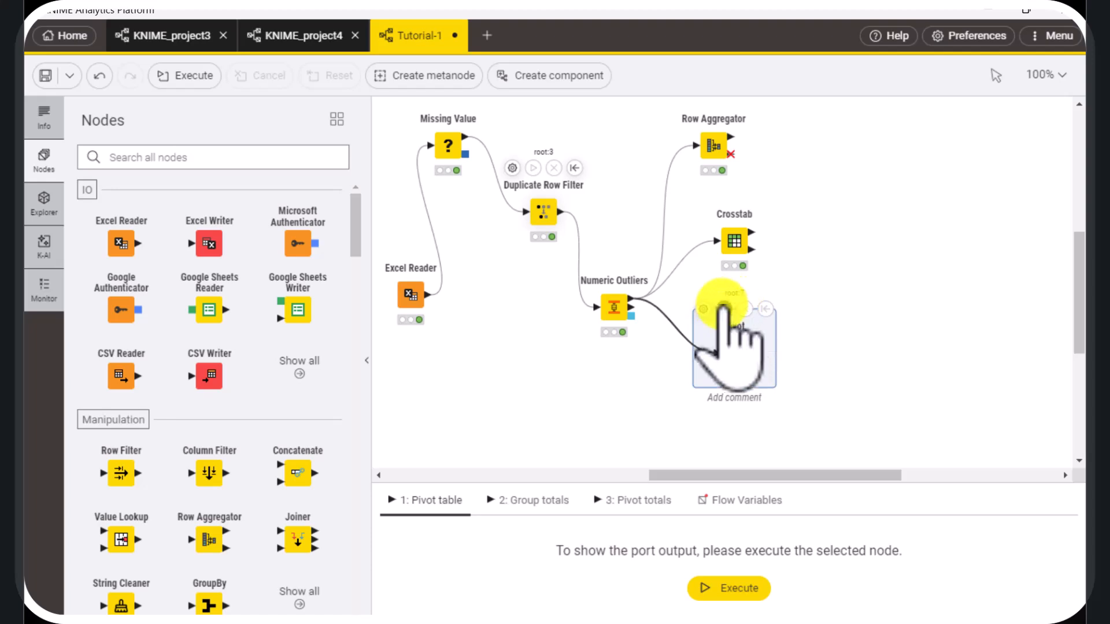
Execute the reconfigured Pivot node and examine summed sales revenue by store and region in a separate window, closing it when done
click(724, 309)
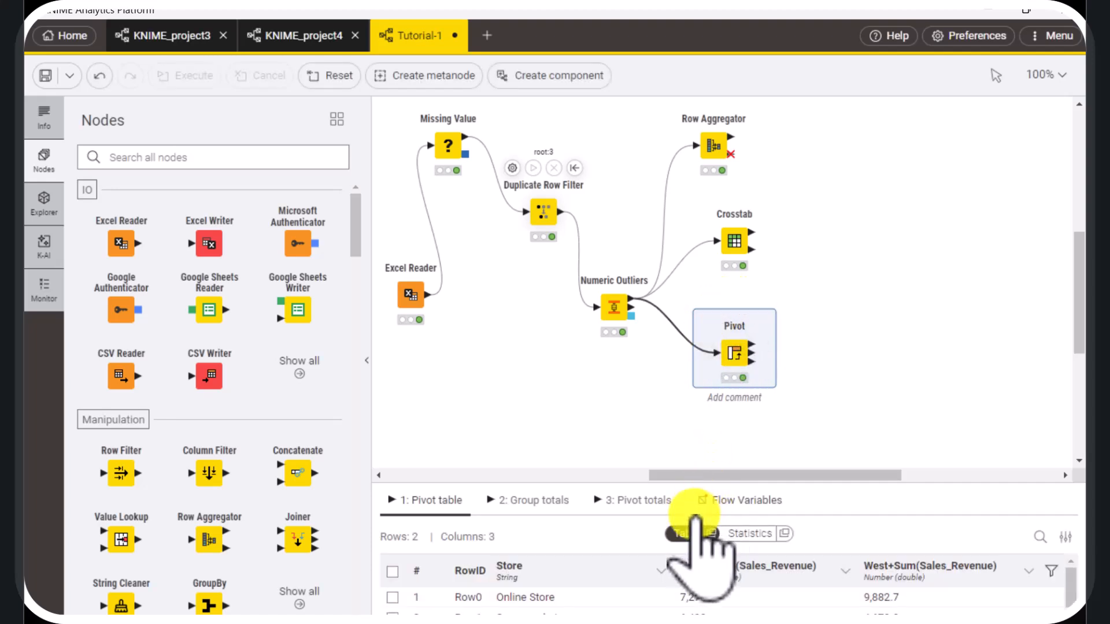
click(711, 534)
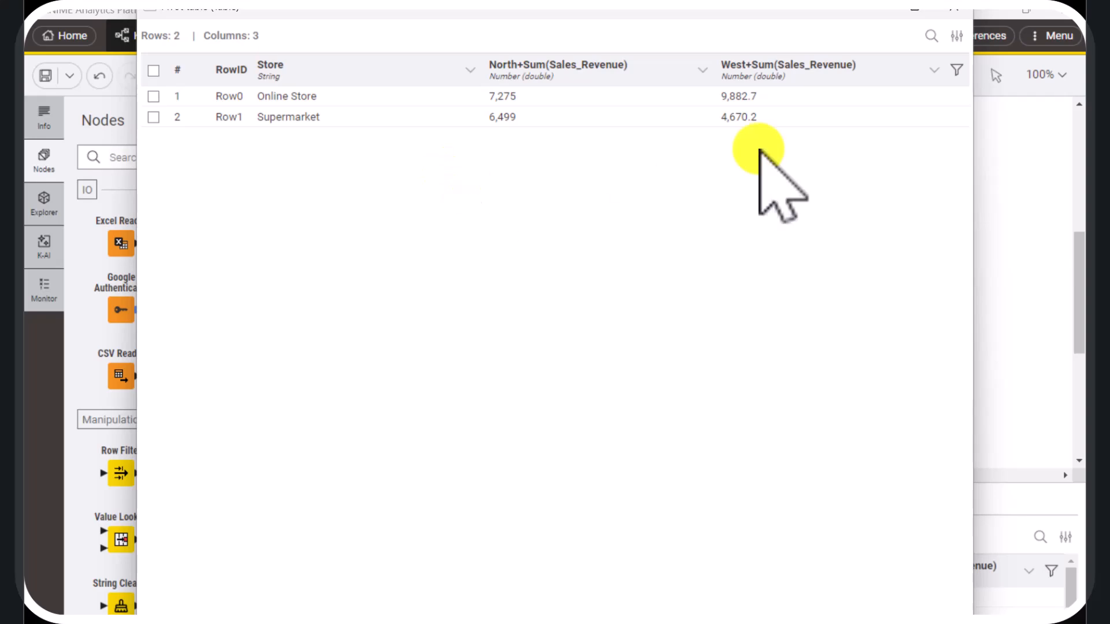
click(955, 13)
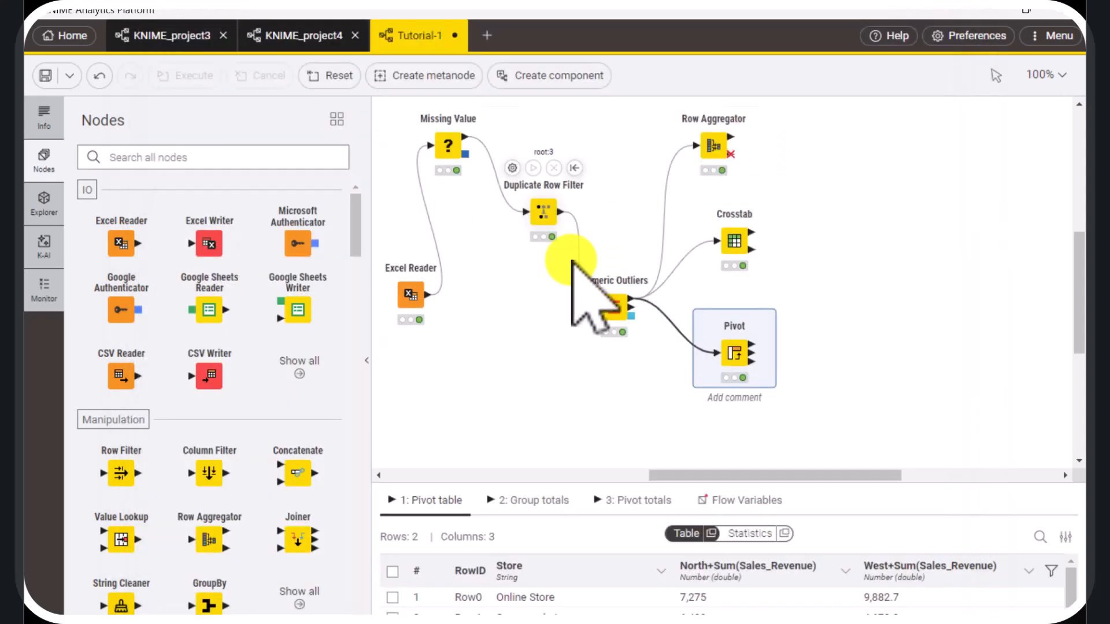
Reopen the Pivot node's configuration, replace the Sales_Revenue aggregation with Store Efficiency using Mean, and confirm
click(703, 308)
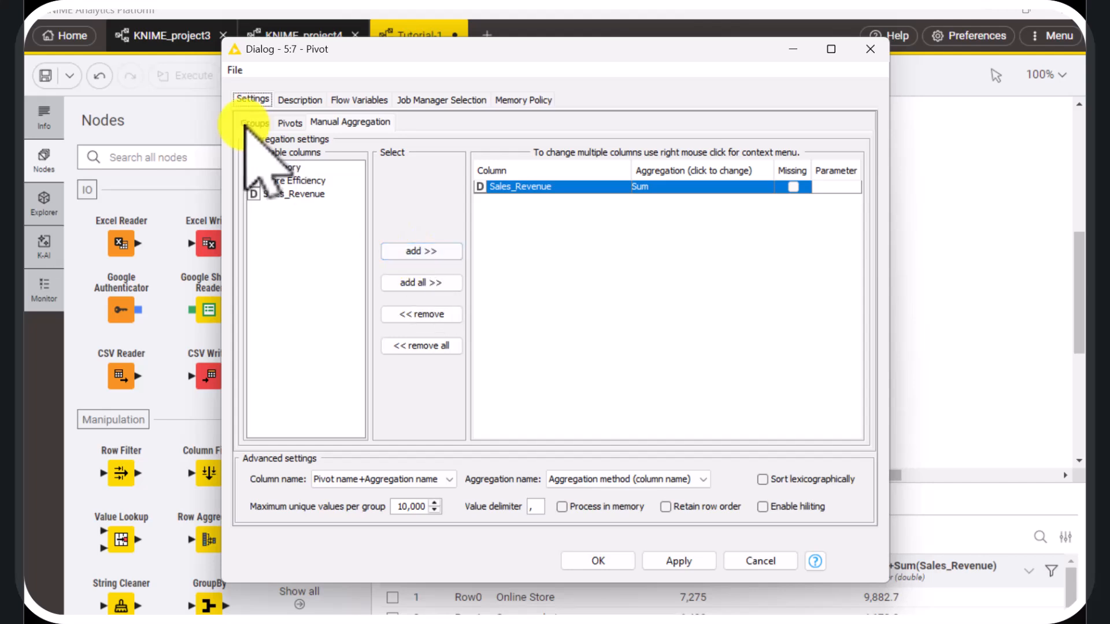
click(350, 122)
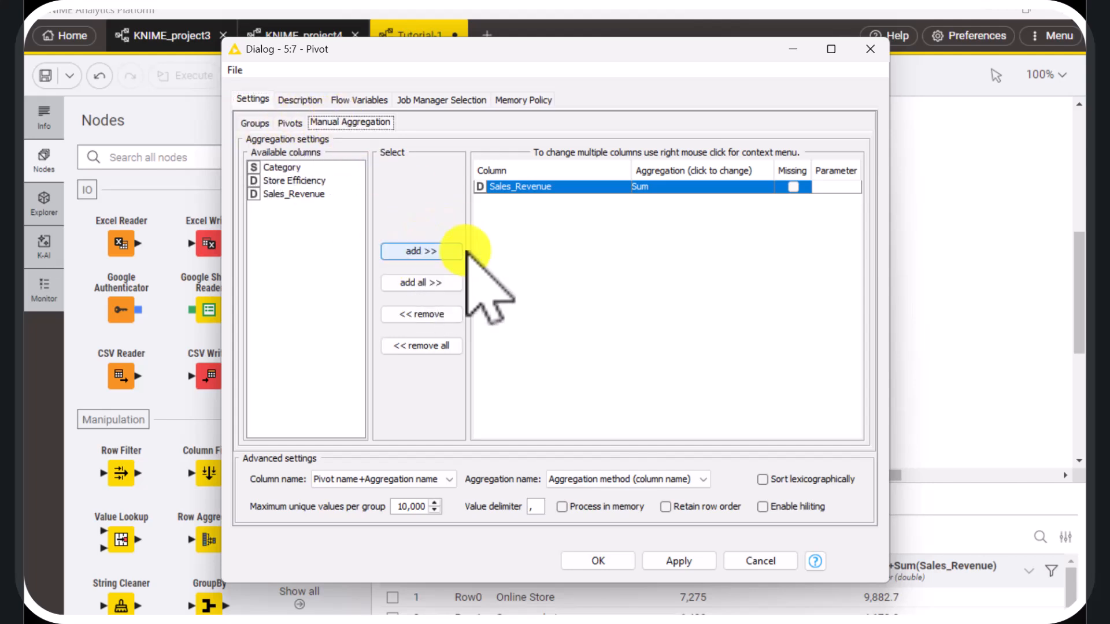
click(293, 181)
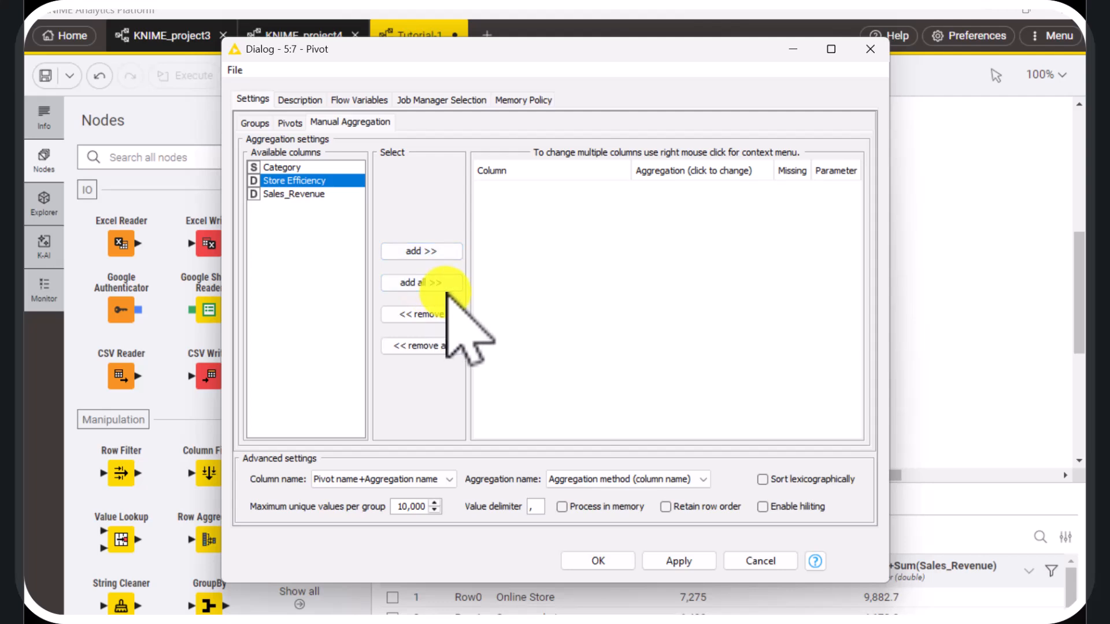
click(424, 251)
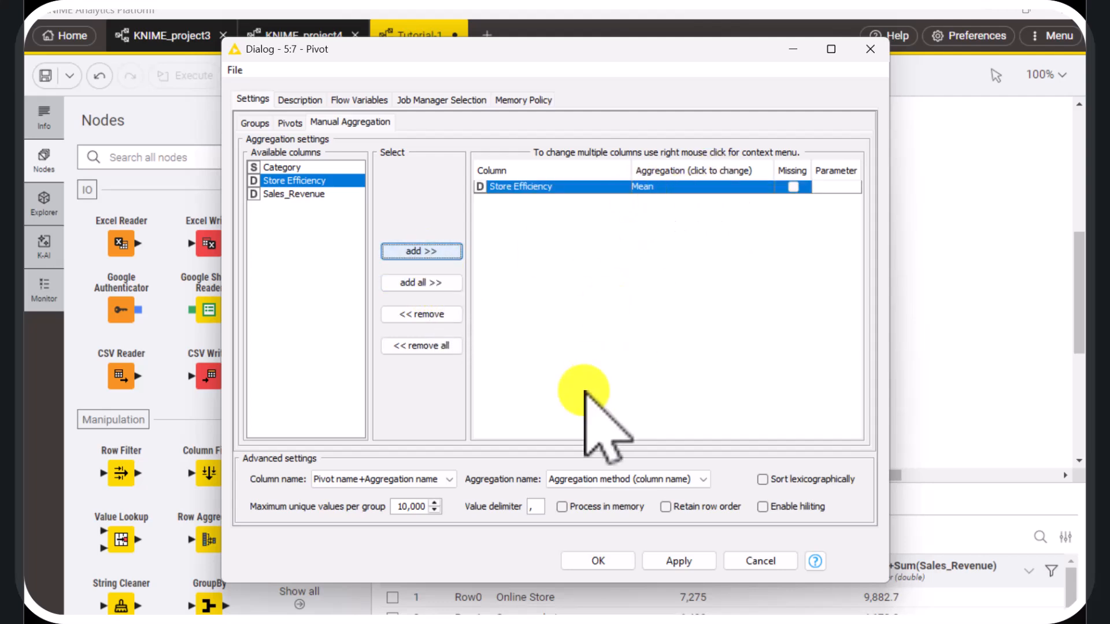
click(601, 562)
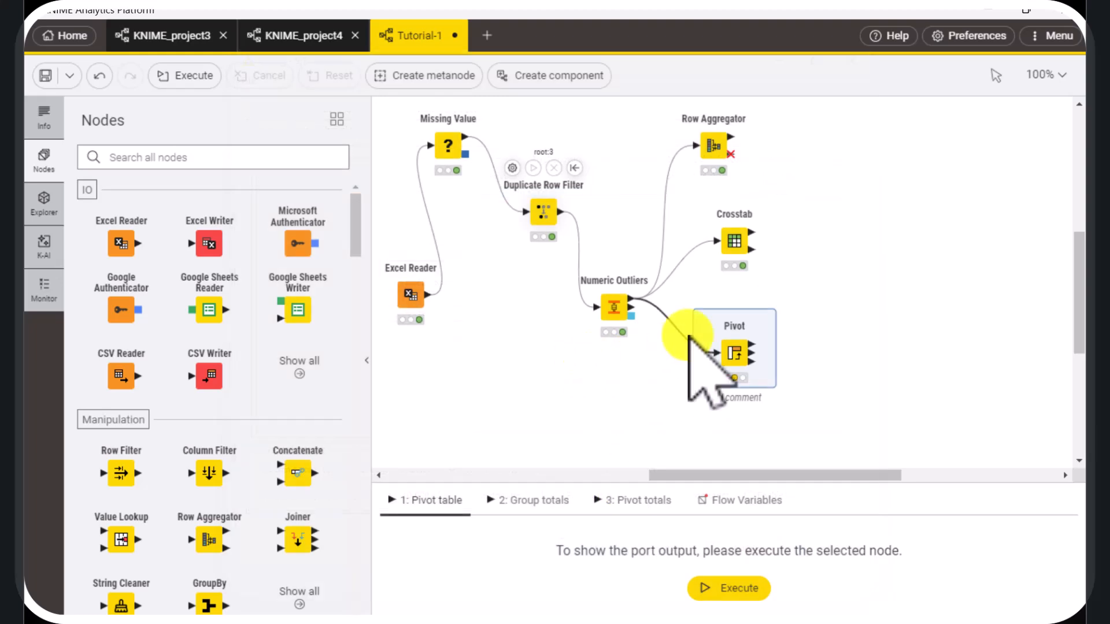
Execute the Pivot node and examine mean store efficiency by store and region in a separate window, closing it and deselecting the node when done
click(723, 309)
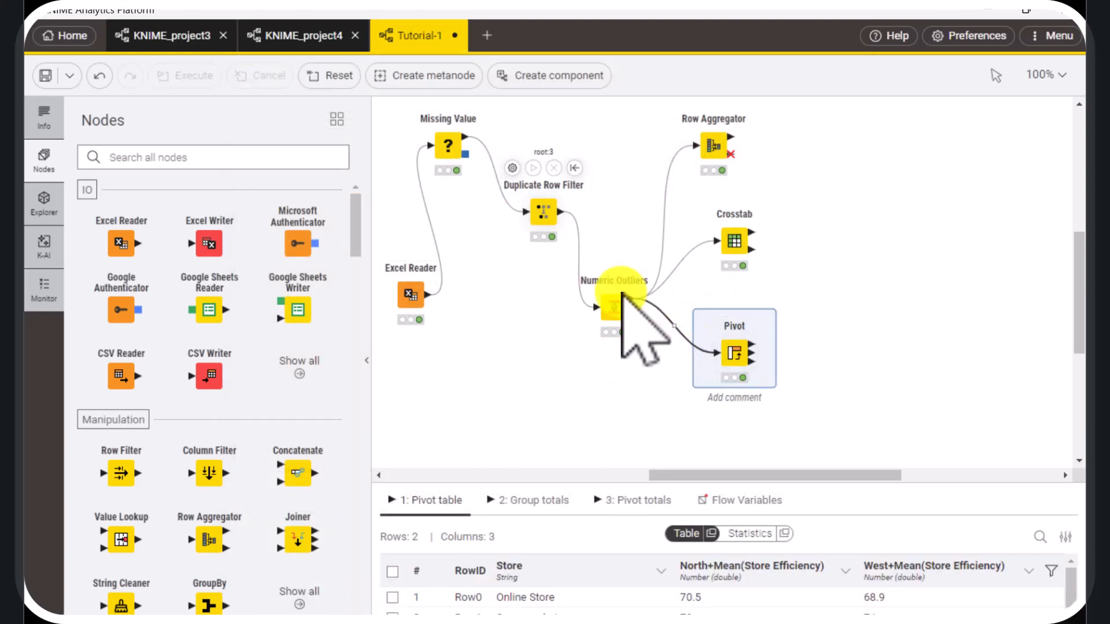
click(716, 532)
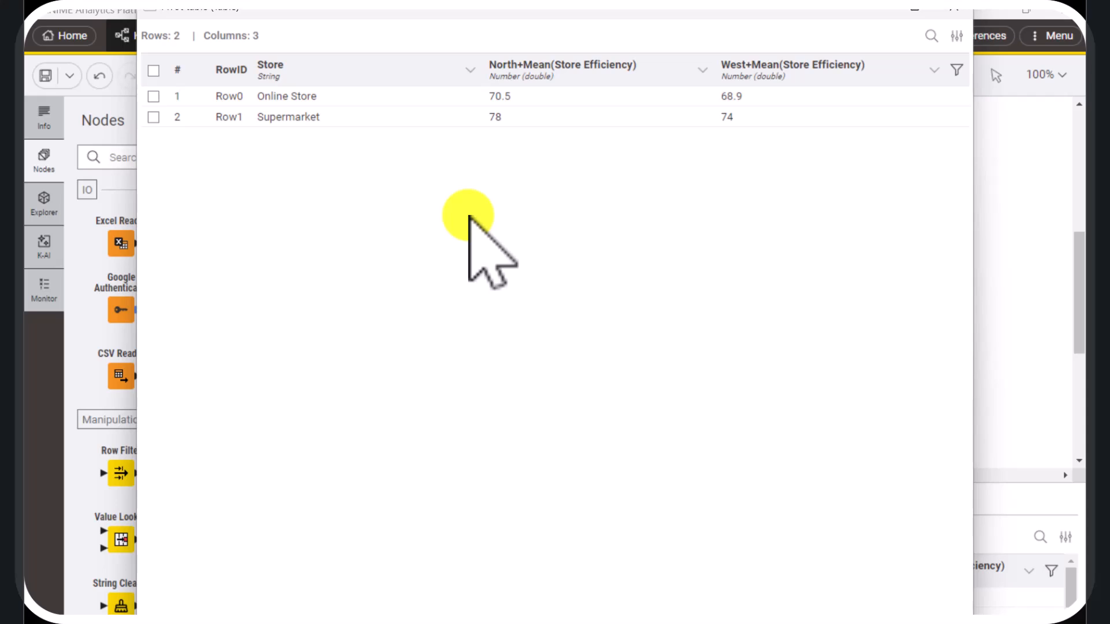
click(954, 8)
click(587, 404)
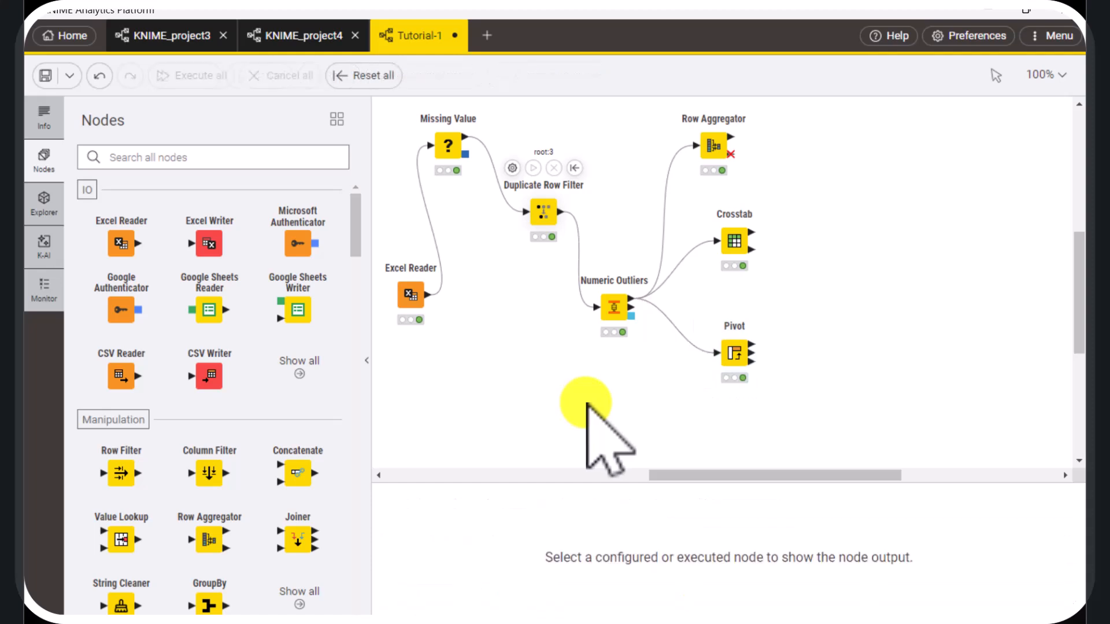